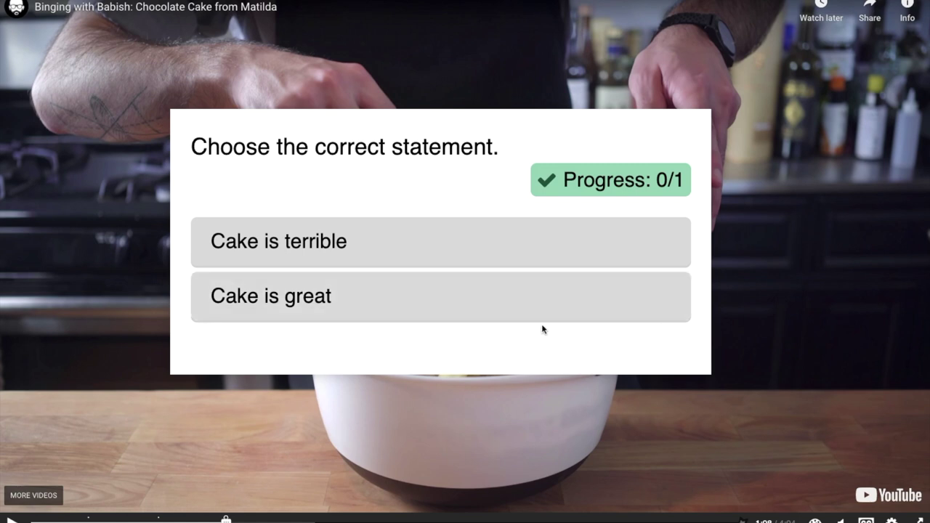
# - Answer the summary preview with 'Cake is great'
pyautogui.click(293, 297)
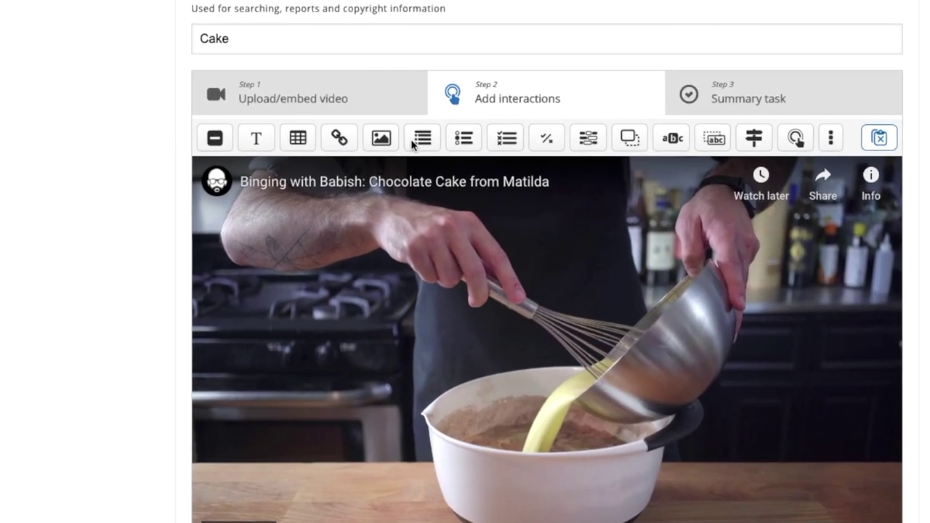
# - Add a 'Choose the correct statement.' summary at 1:07 with Cake is great and Cake is terrible, enlarged
pyautogui.click(418, 139)
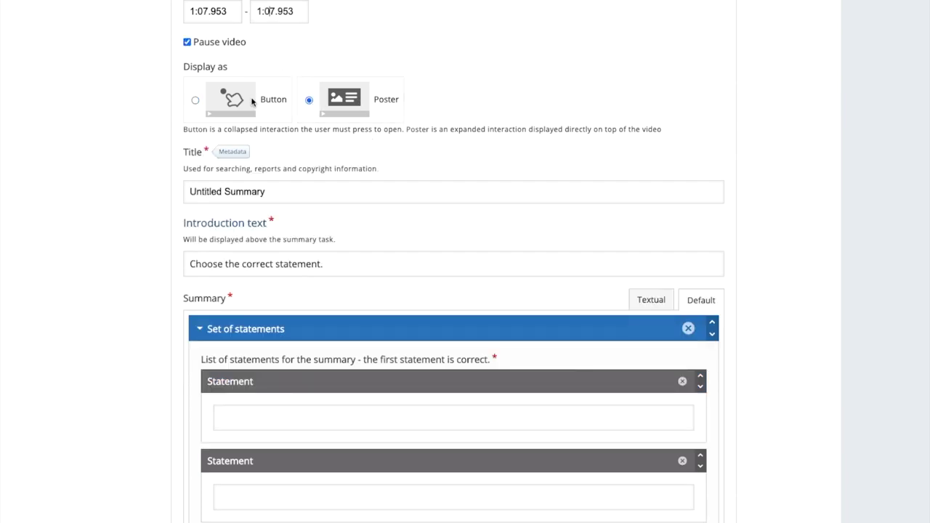
pyautogui.scroll(-2, 135, 196)
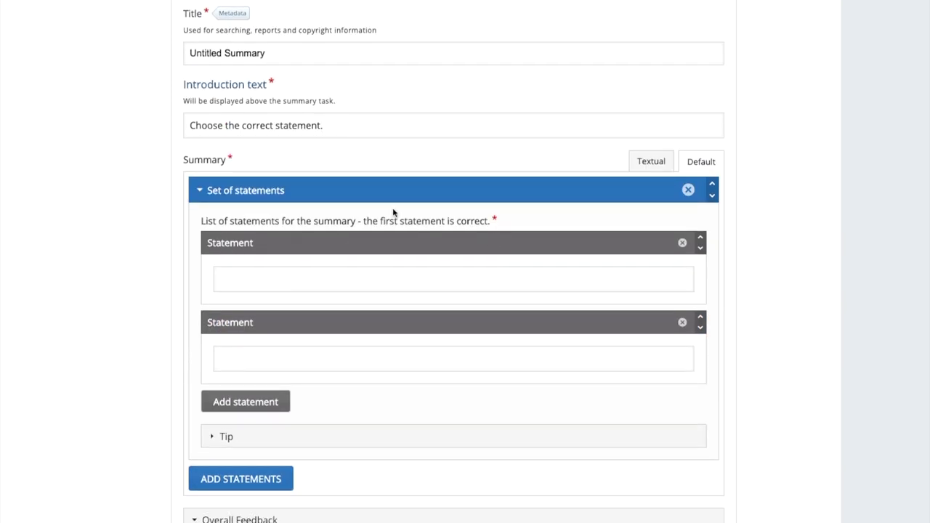
pyautogui.click(232, 278)
pyautogui.write('Cake is great')
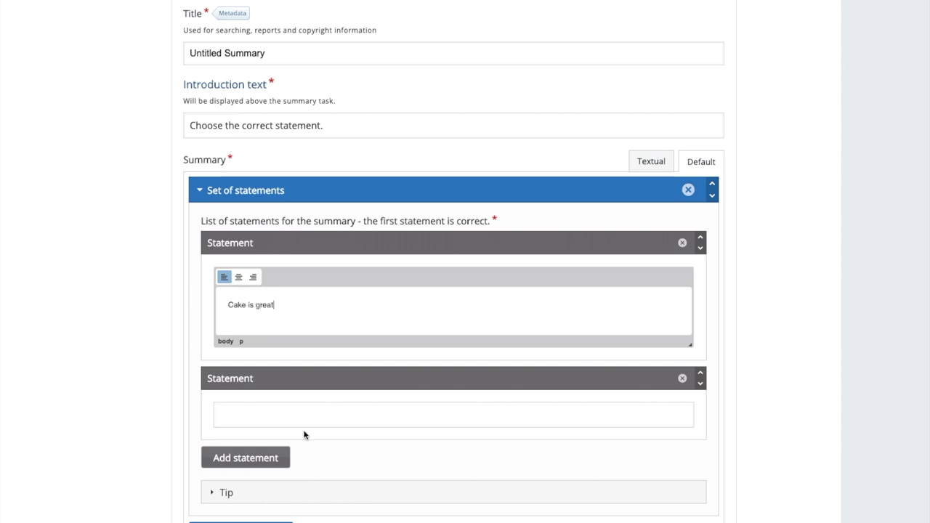
pyautogui.click(256, 422)
pyautogui.write('Cake is terrible')
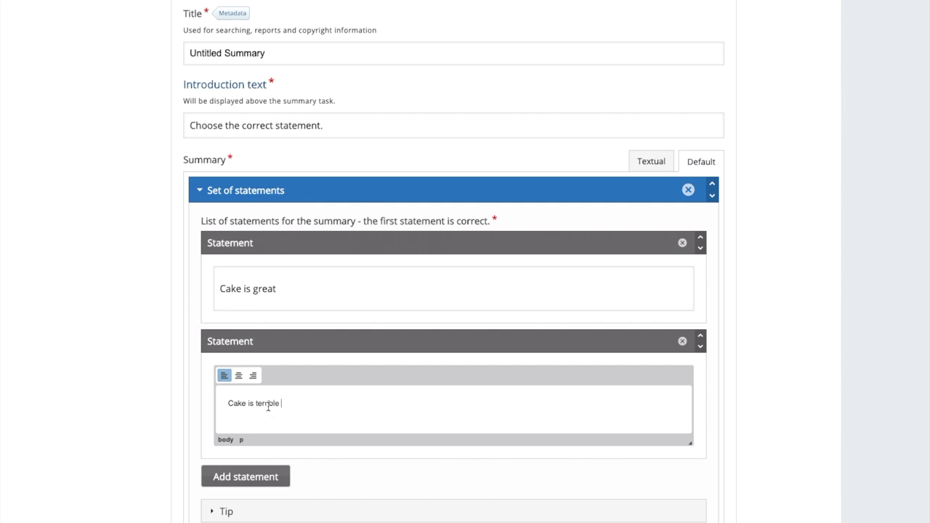
pyautogui.scroll(-5, 267, 460)
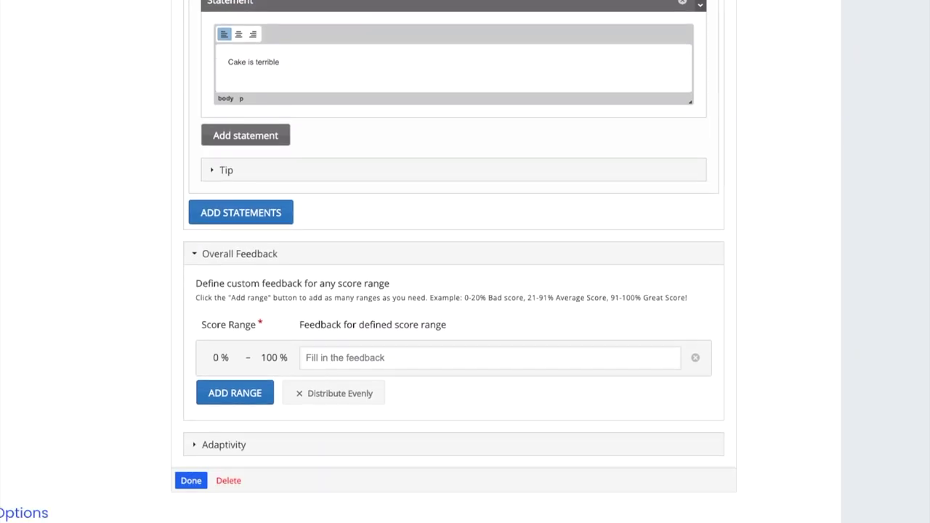
pyautogui.click(191, 482)
pyautogui.moveTo(514, 217); pyautogui.dragTo(356, 146)
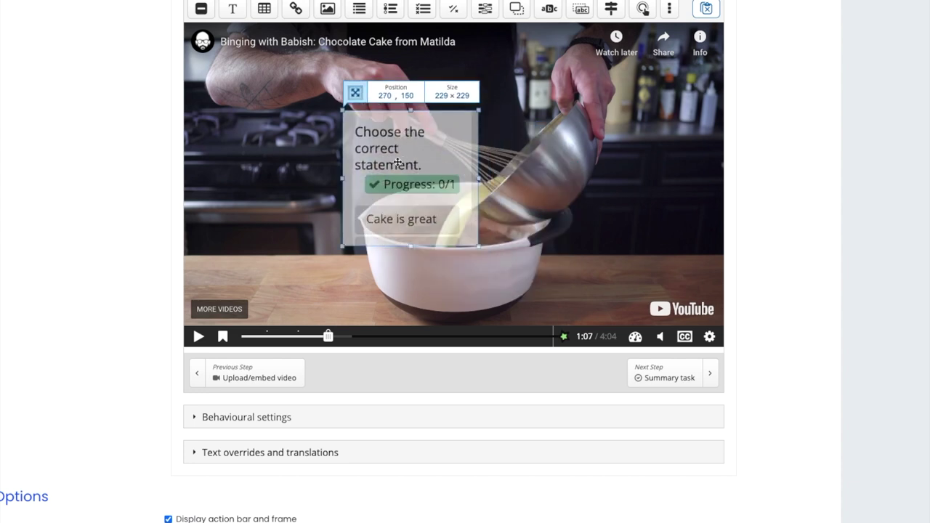
pyautogui.moveTo(418, 228); pyautogui.dragTo(592, 250)
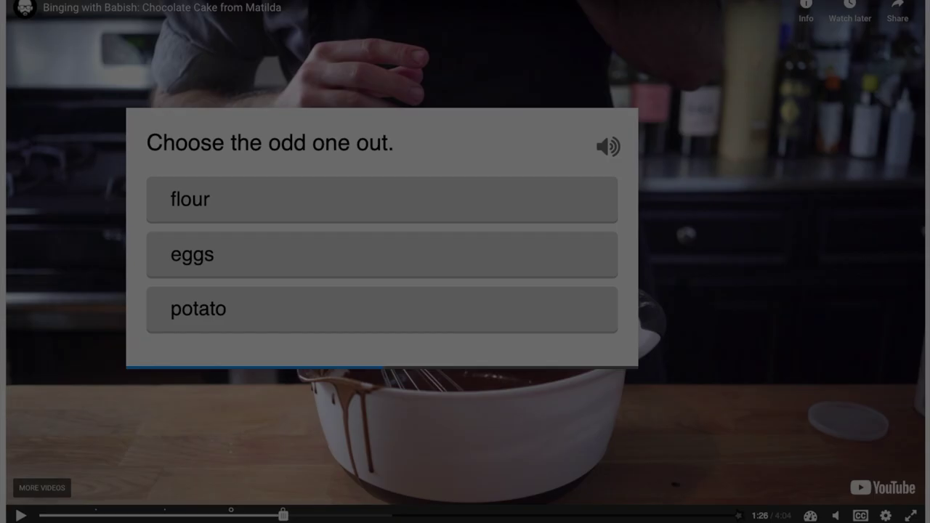
# - Pick potato in the preview, then write the question 'Choose the odd one out.'
pyautogui.click(273, 318)
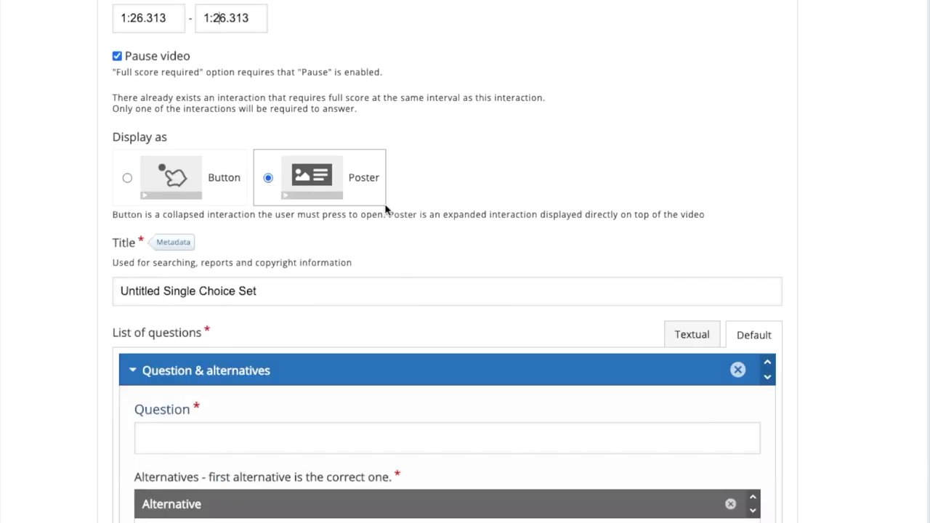
pyautogui.scroll(-5, 389, 207)
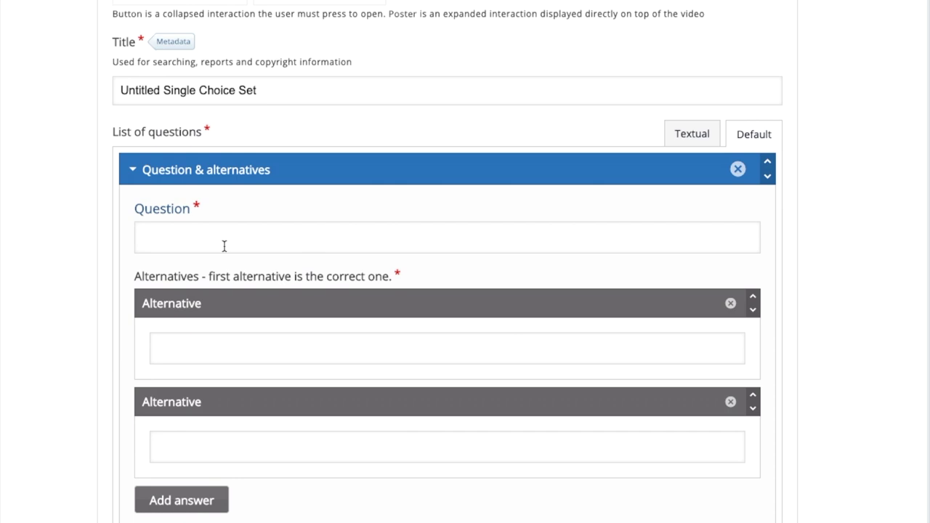
pyautogui.click(179, 251)
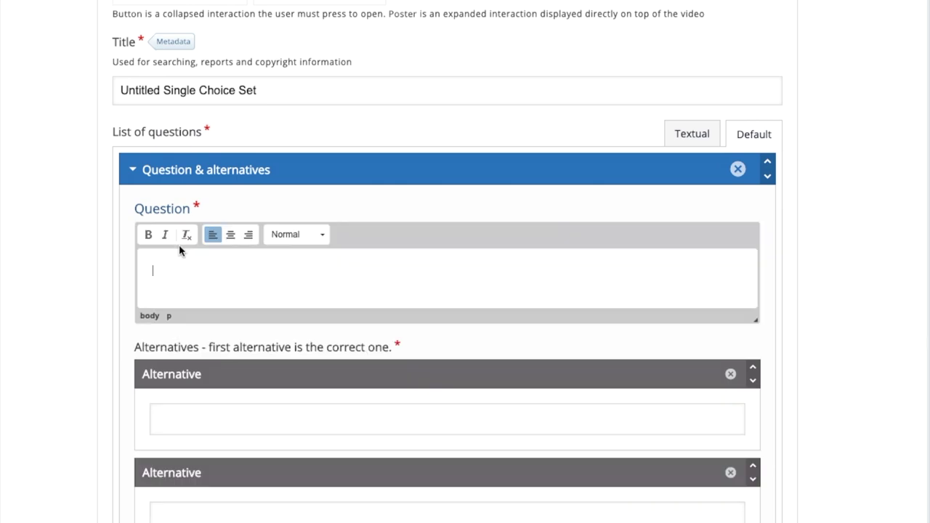
pyautogui.write('Choose the odd one out.')
# - Enter the alternatives potato, eggs and flour, and enlarge the question overlay at 1:26
pyautogui.scroll(-5, 268, 309)
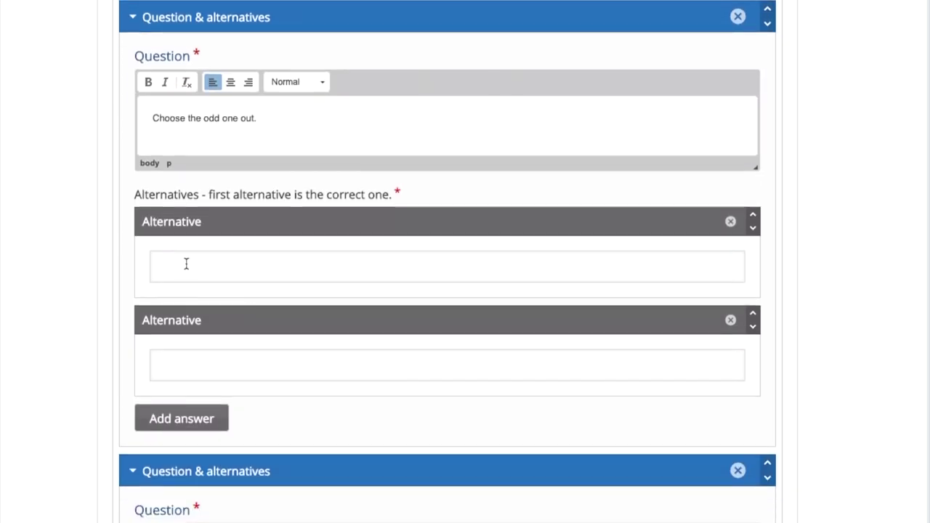
pyautogui.click(184, 264)
pyautogui.write('potato')
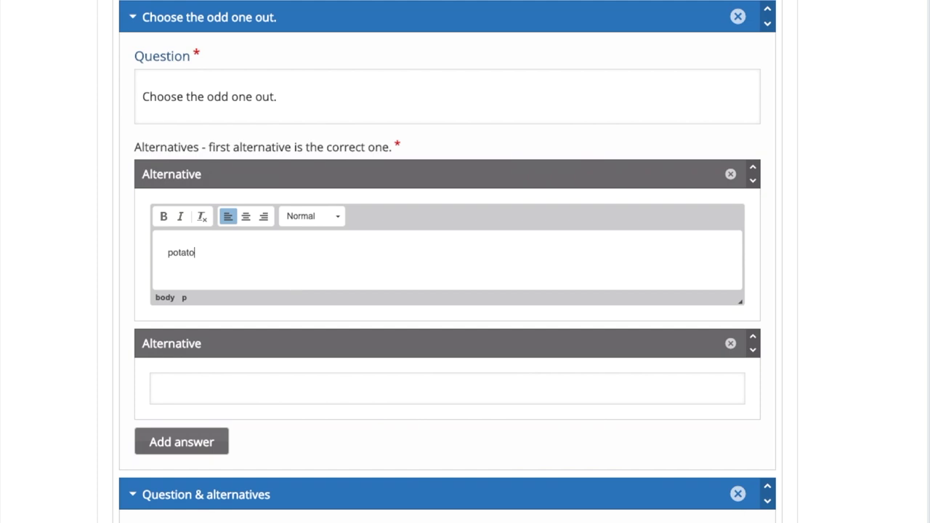
pyautogui.click(182, 389)
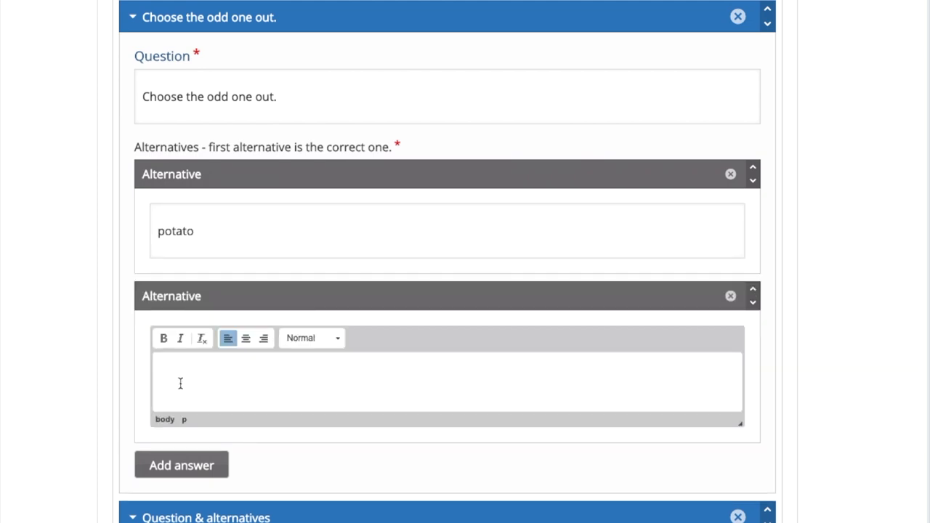
pyautogui.write('eggs')
pyautogui.click(209, 479)
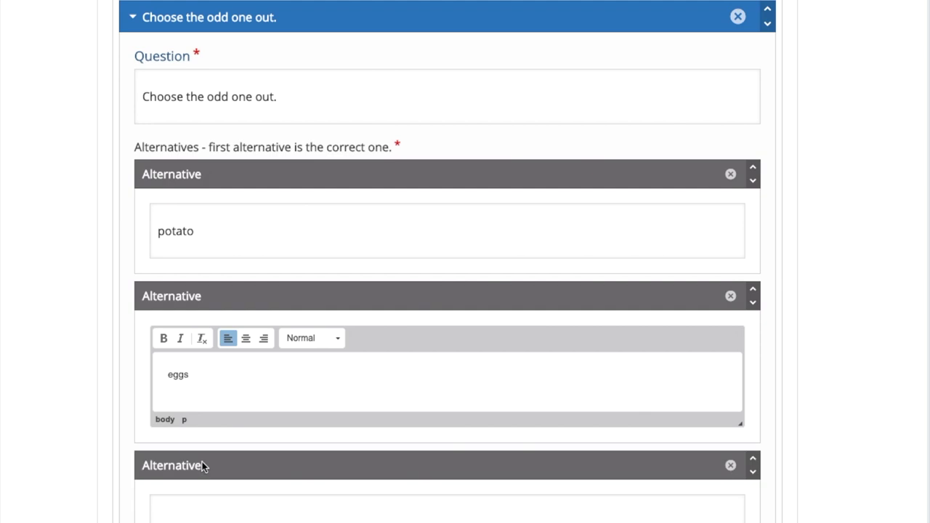
pyautogui.click(168, 501)
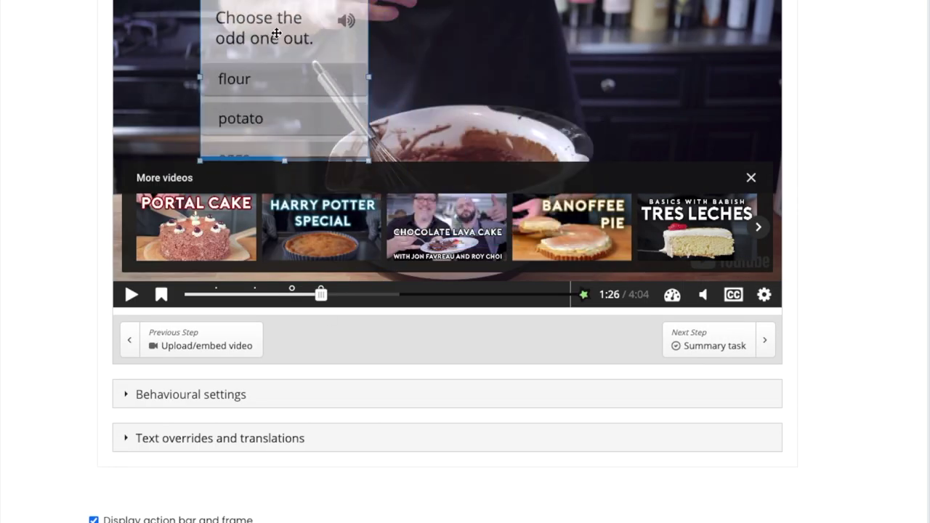
pyautogui.scroll(3, 371, 305)
pyautogui.moveTo(370, 309); pyautogui.dragTo(574, 333)
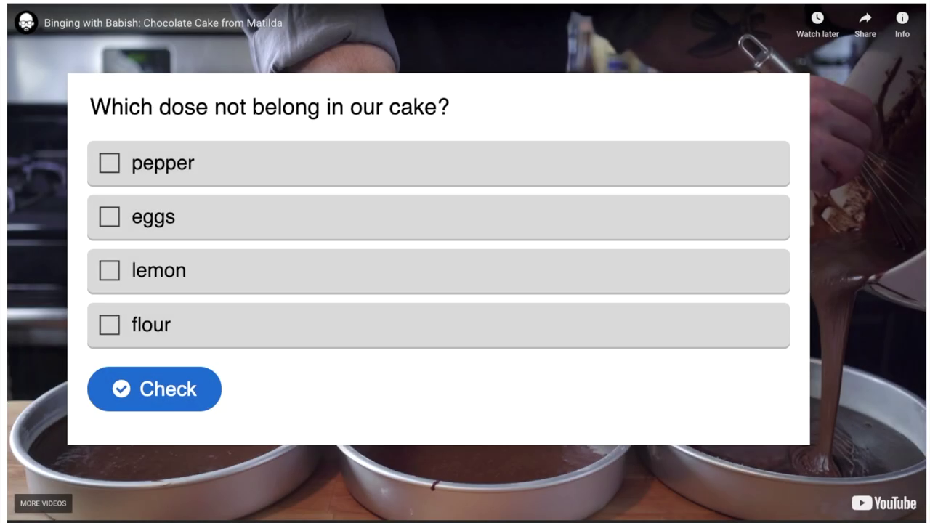
# - Grade pepper in the preview, then add a poster multiple choice at 2:12 asking 'Which dose not belong in our cake?'
pyautogui.click(110, 164)
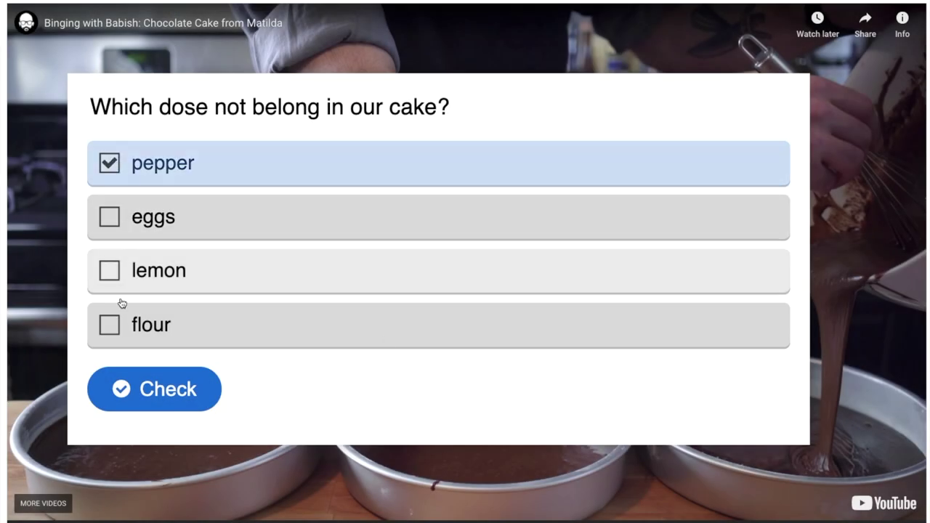
pyautogui.click(127, 385)
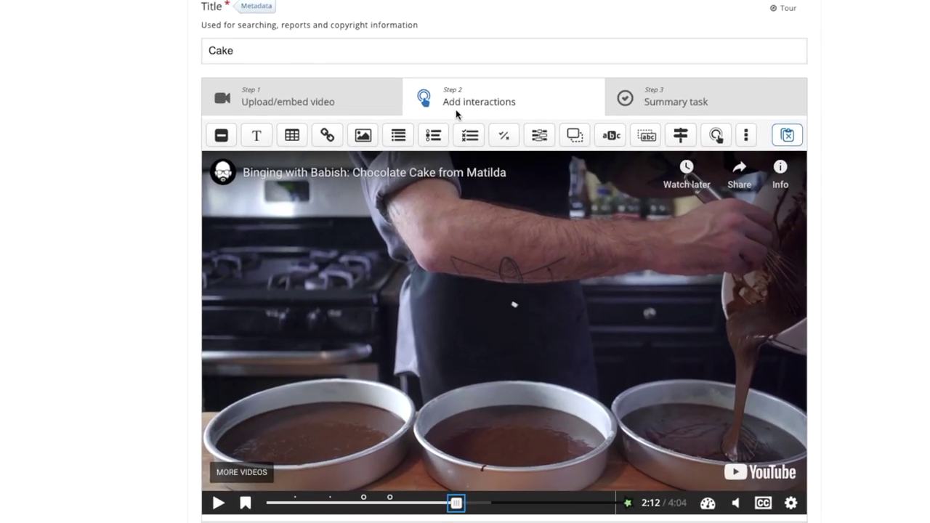
pyautogui.click(470, 136)
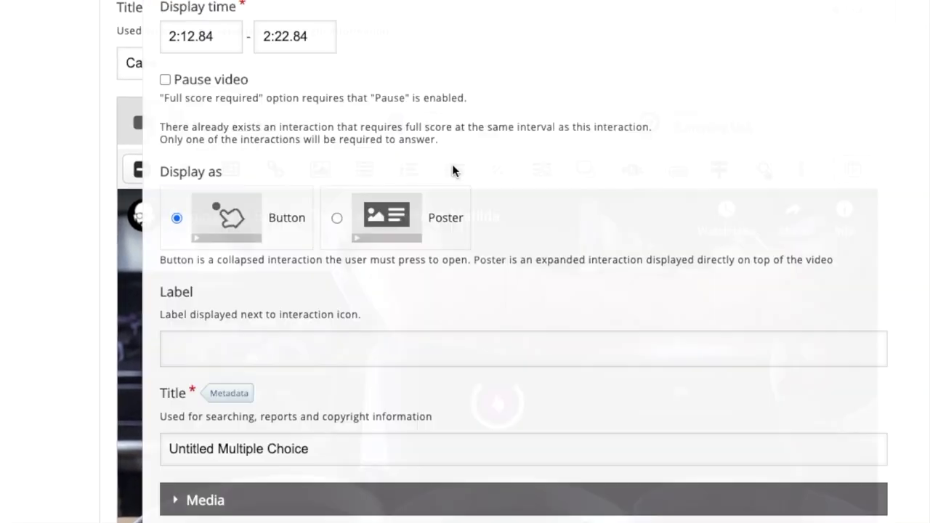
pyautogui.click(374, 151)
pyautogui.scroll(-4, 114, 293)
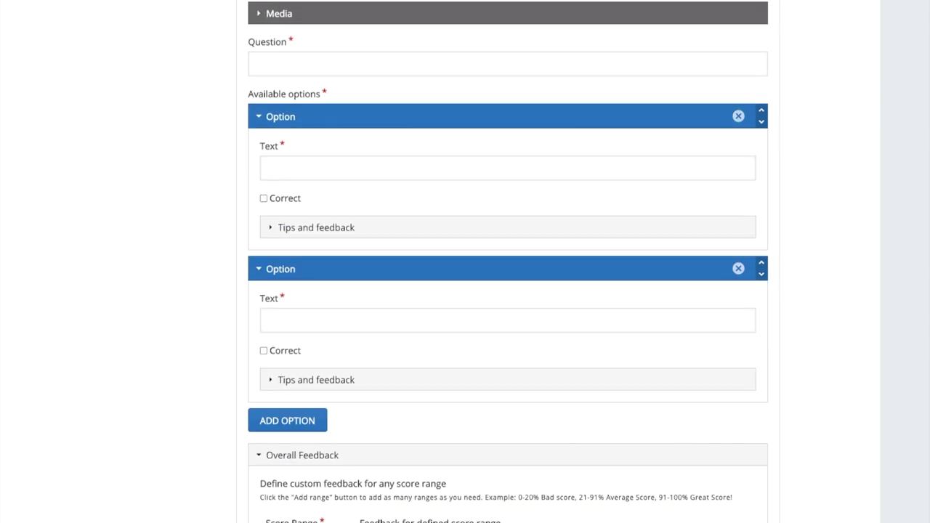
pyautogui.click(314, 64)
pyautogui.write('Which dose not belong in our cake?')
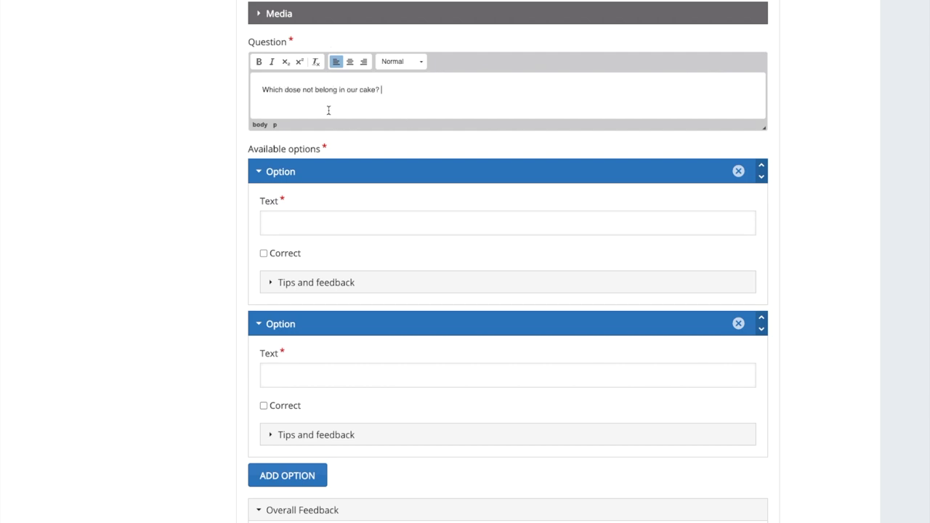
# - Enter options lemon, flour, pepper and eggs, enlarge the overlay, and save and display
pyautogui.click(290, 222)
pyautogui.write('eggs')
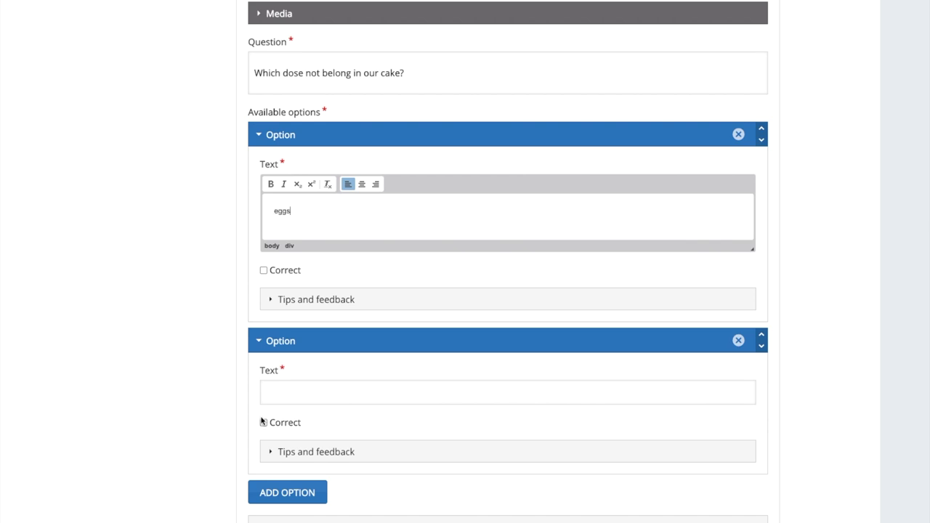
pyautogui.click(282, 394)
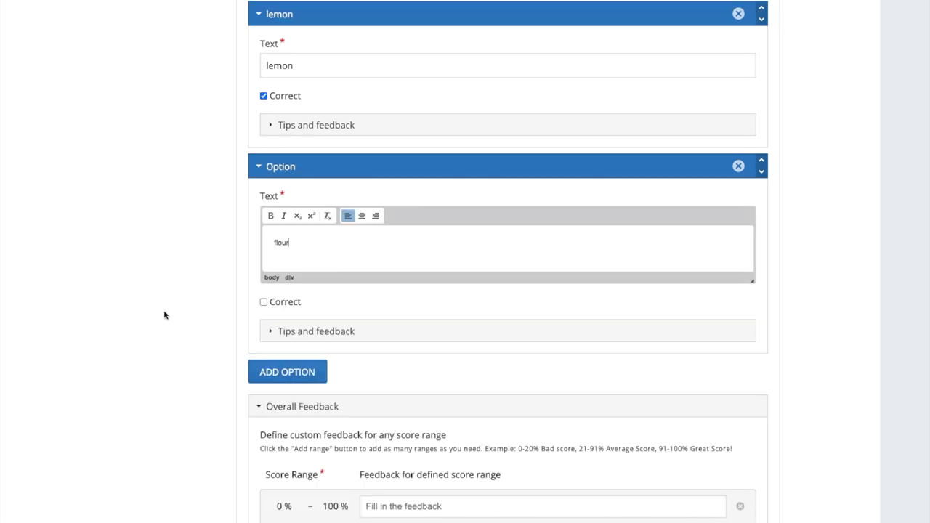
pyautogui.click(255, 258)
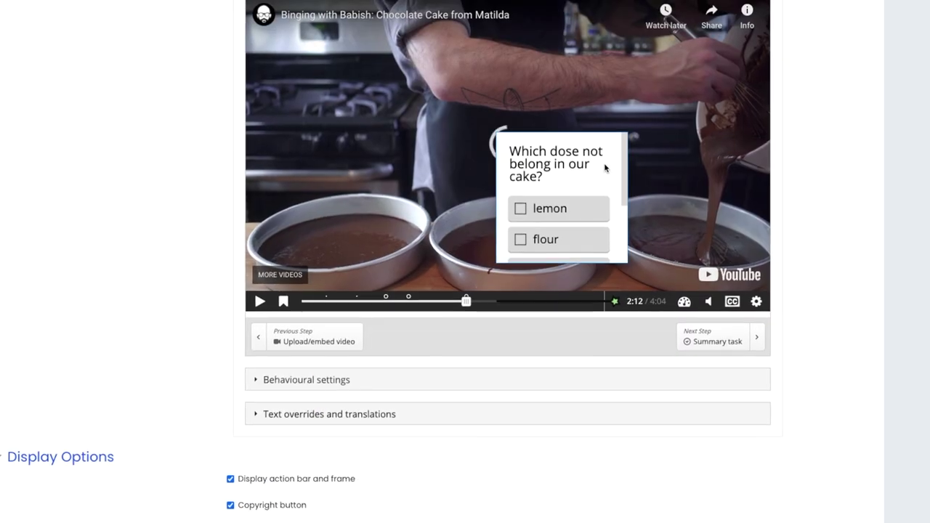
pyautogui.moveTo(408, 173); pyautogui.dragTo(720, 273)
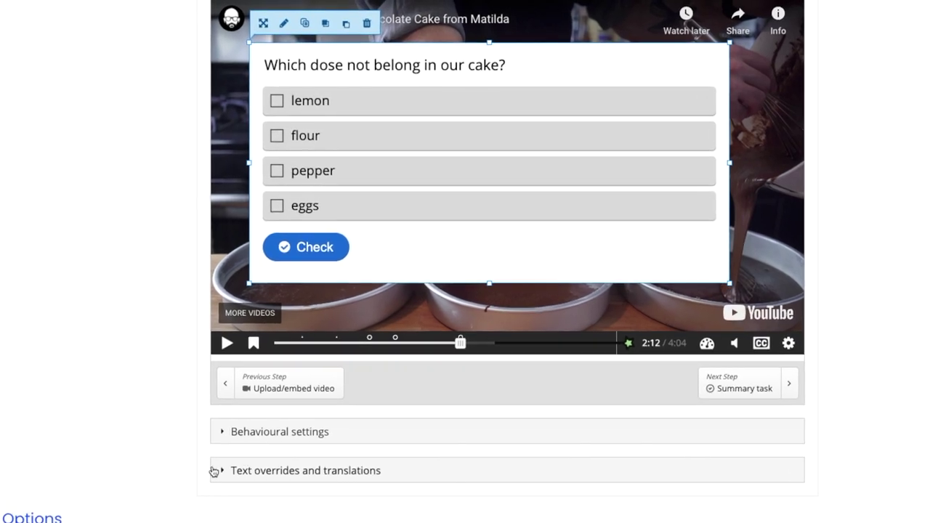
pyautogui.scroll(-5, 419, 401)
pyautogui.click(395, 488)
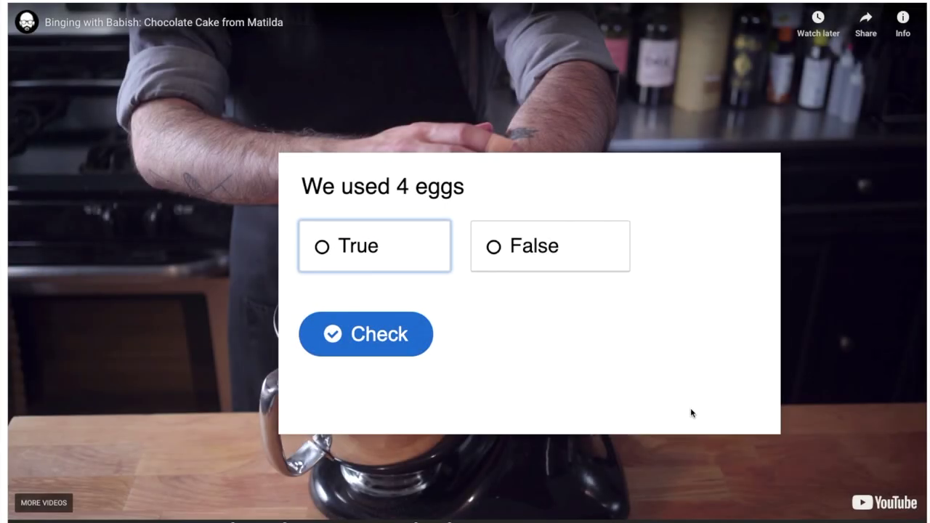
# - Answer True in the preview, then add a True/False question 'We used 4 eggs' at 2:24
pyautogui.click(324, 249)
pyautogui.click(344, 334)
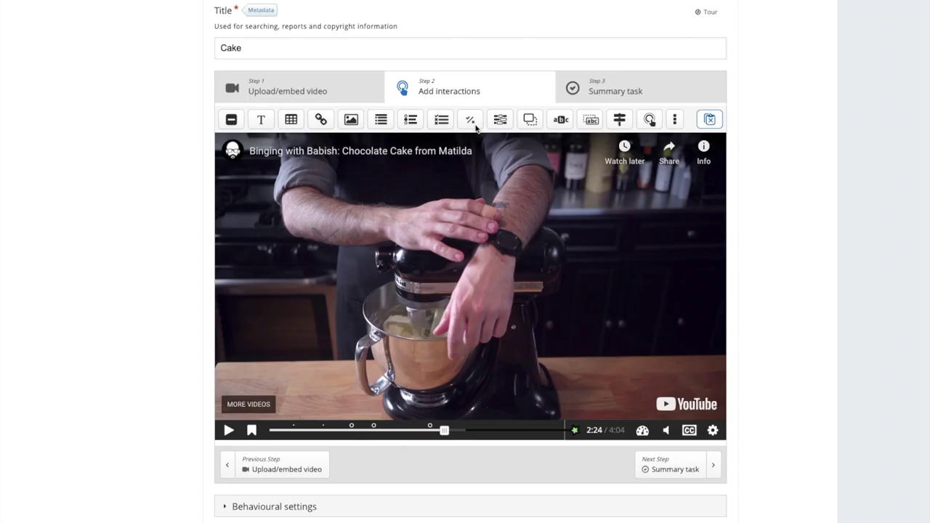
pyautogui.click(470, 120)
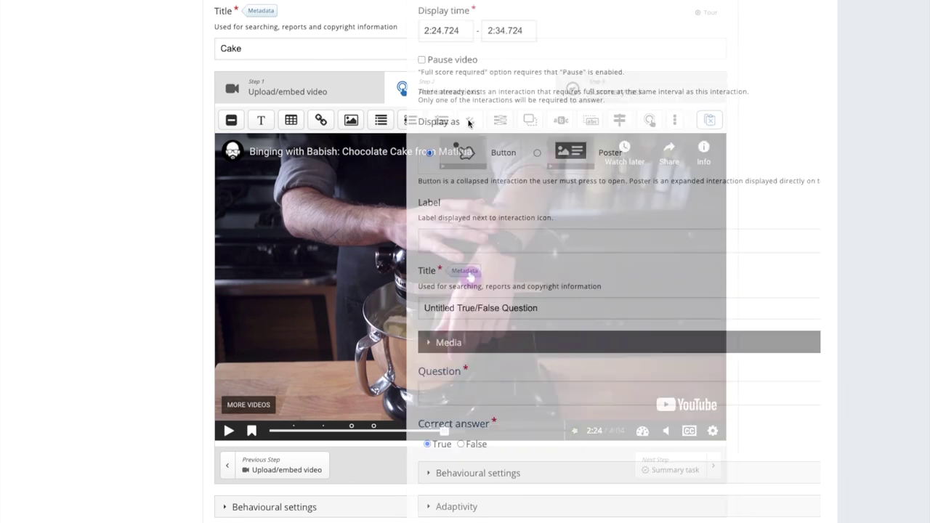
pyautogui.scroll(-1, 254, 306)
pyautogui.click(250, 270)
pyautogui.write('We used 4 eggs')
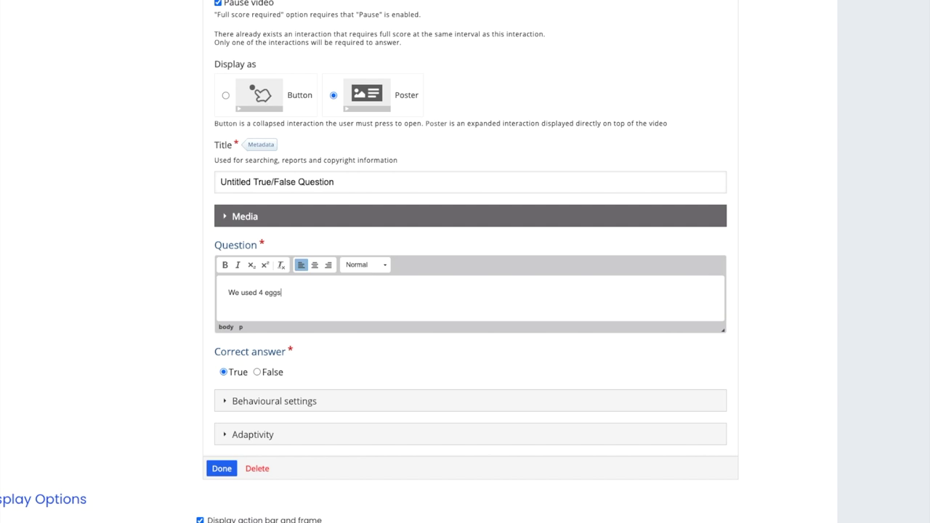
# - Finish the True/False question, then enlarge its poster and move it into place
pyautogui.scroll(-1, 46, 320)
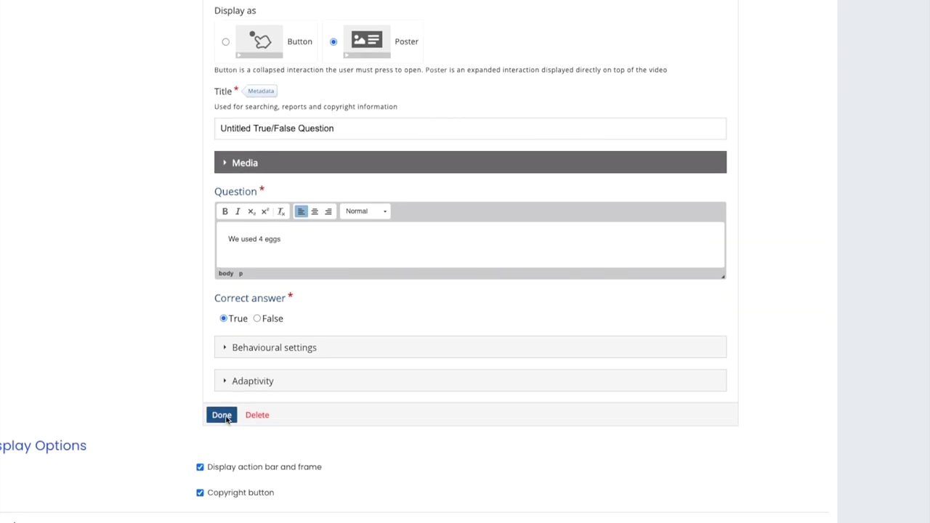
pyautogui.click(225, 416)
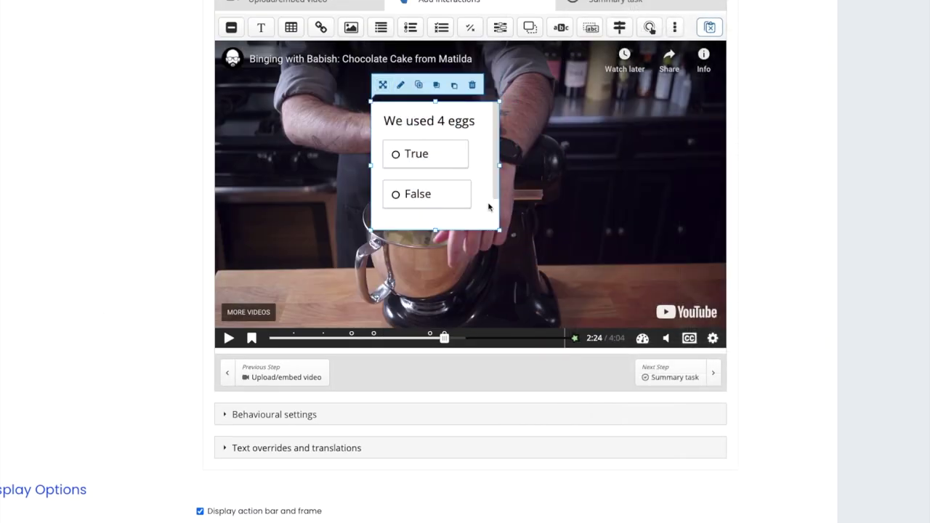
pyautogui.moveTo(496, 232); pyautogui.dragTo(651, 258)
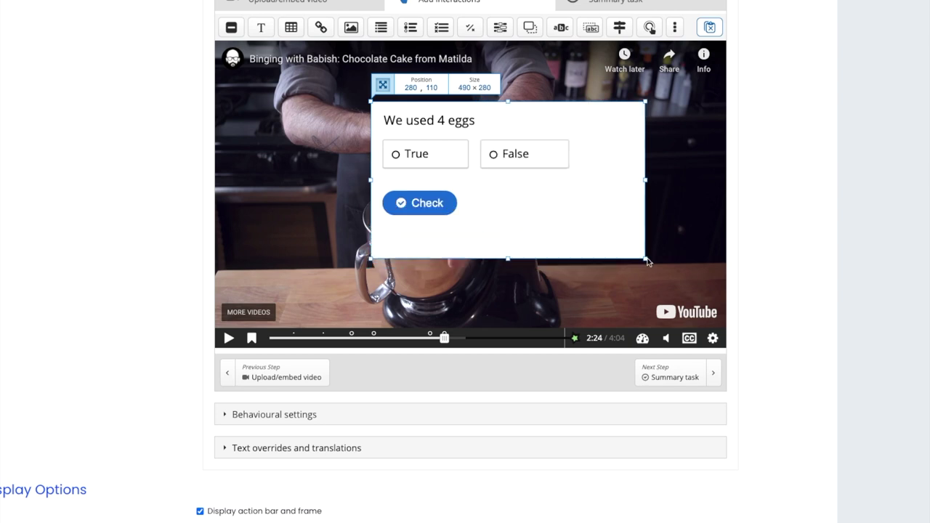
pyautogui.moveTo(511, 212); pyautogui.dragTo(506, 234)
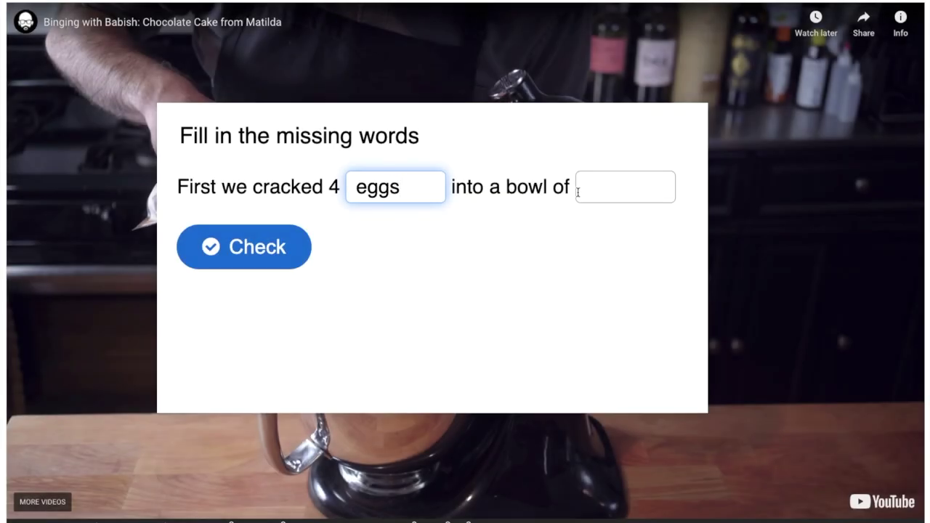
pyautogui.write('eggs')
# - Check the blanks preview, then add 'First we cracked 4 *eggs* into a bowl of *flour*' at 2:32, enlarged
pyautogui.click(581, 191)
pyautogui.write('flour')
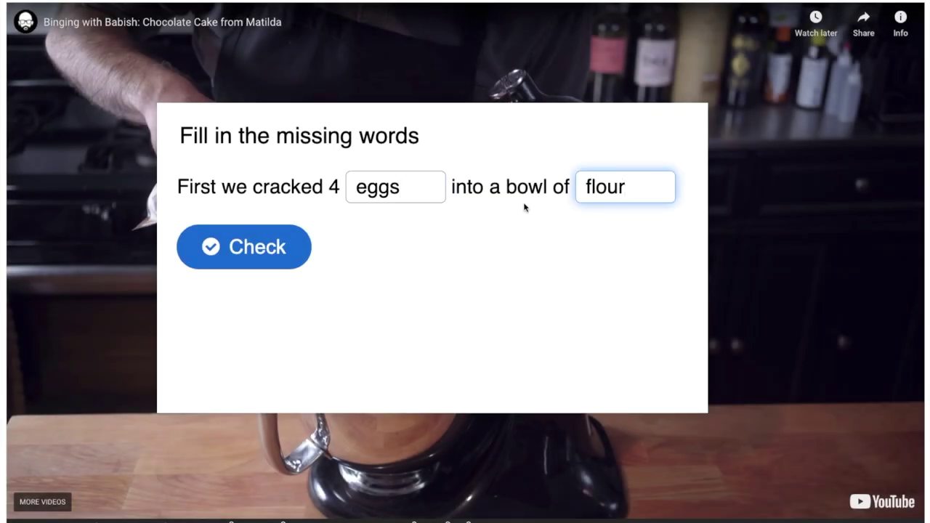
pyautogui.click(227, 250)
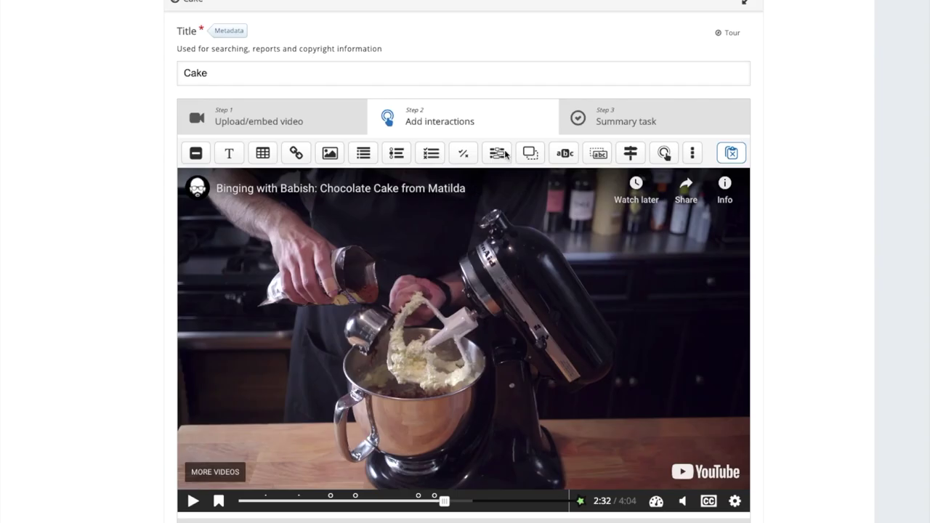
pyautogui.click(498, 154)
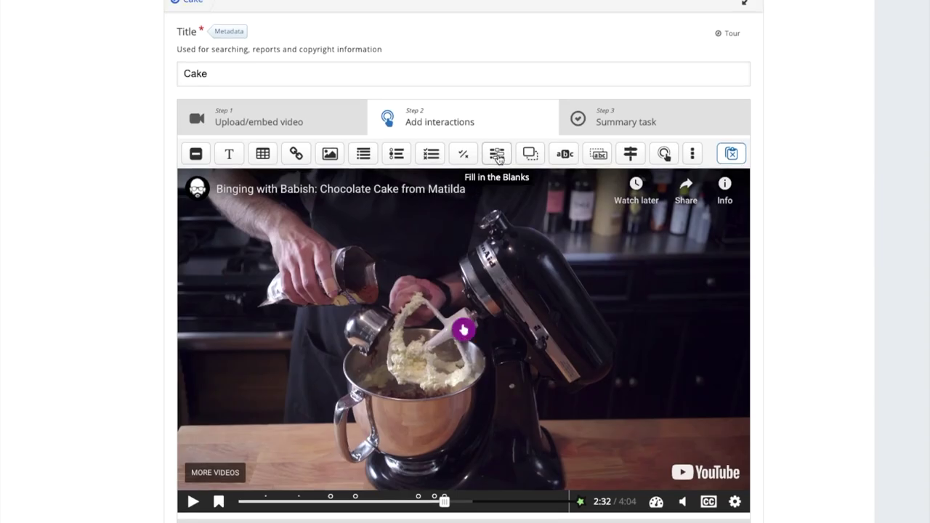
pyautogui.scroll(-5, 87, 201)
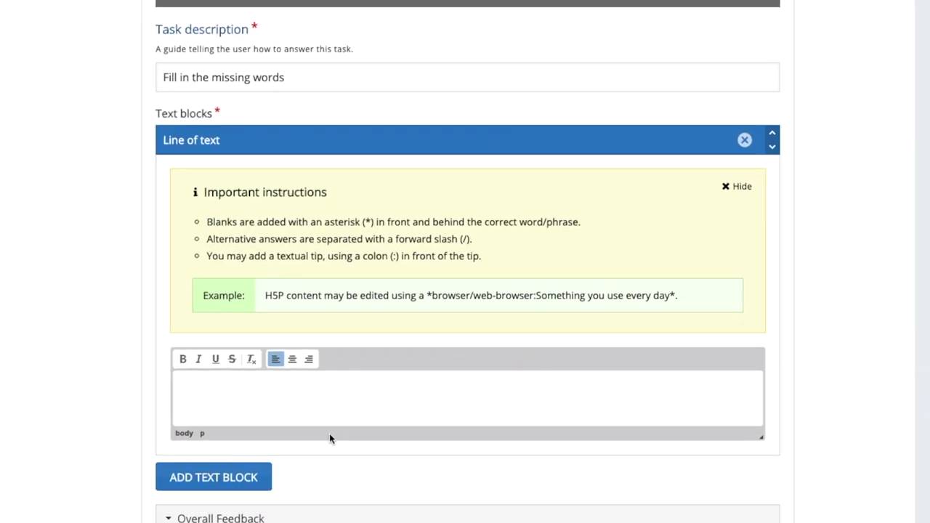
pyautogui.write('First we cracked')
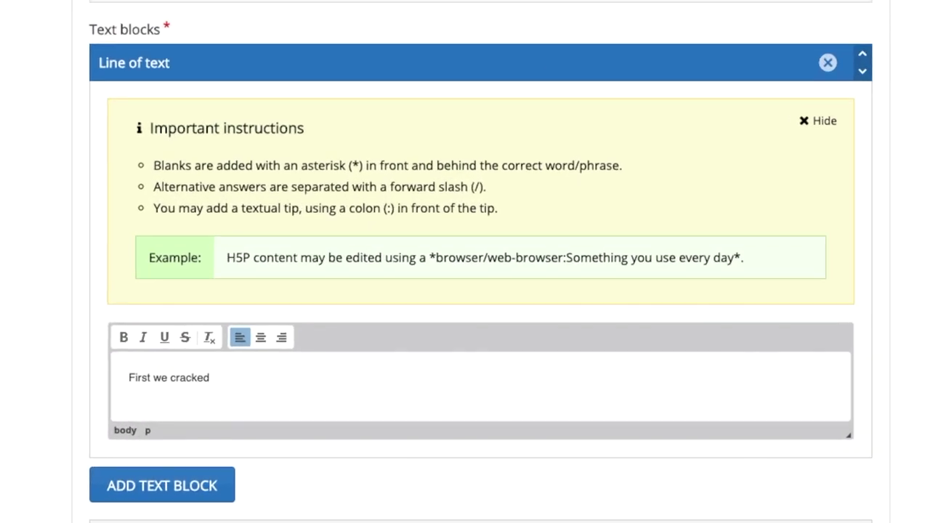
pyautogui.write(' 4')
pyautogui.write(' *egg')
pyautogui.write('s')
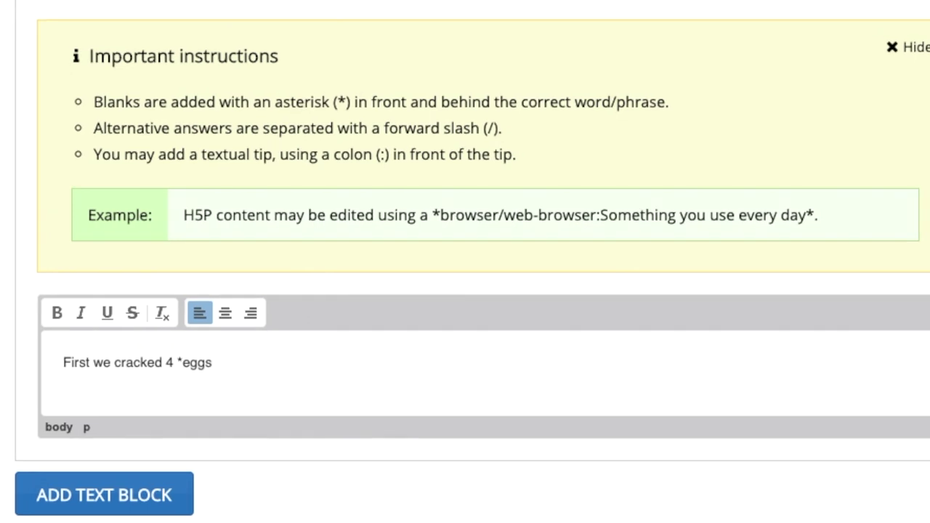
pyautogui.write('* into a bowl of *flou')
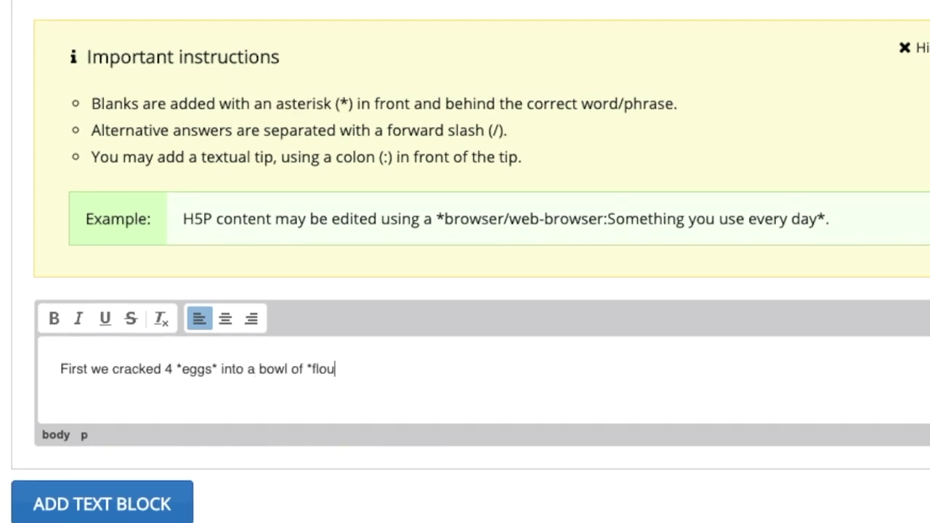
pyautogui.write('r*')
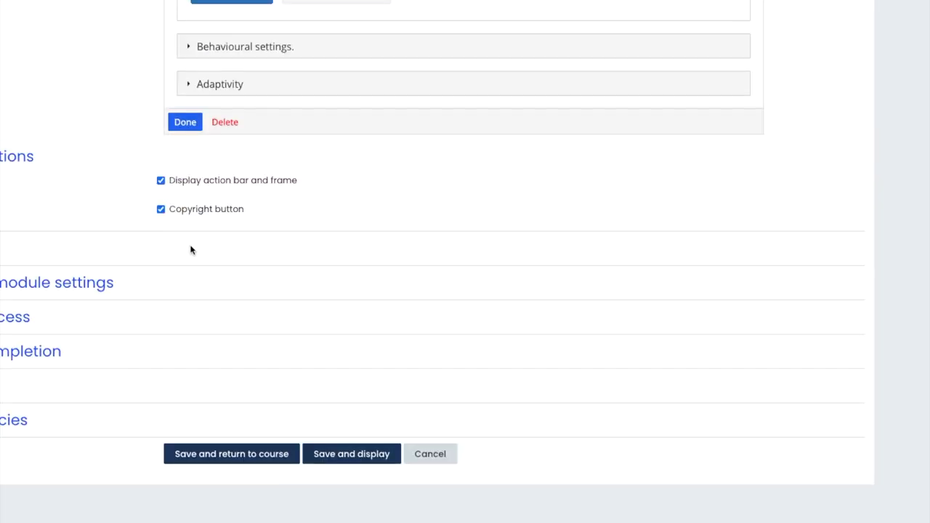
pyautogui.click(187, 123)
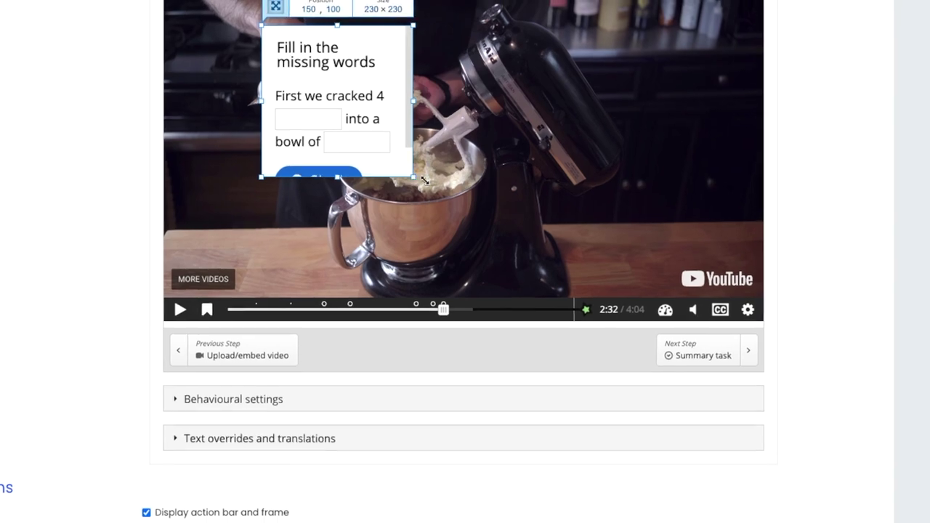
pyautogui.moveTo(414, 157); pyautogui.dragTo(620, 255)
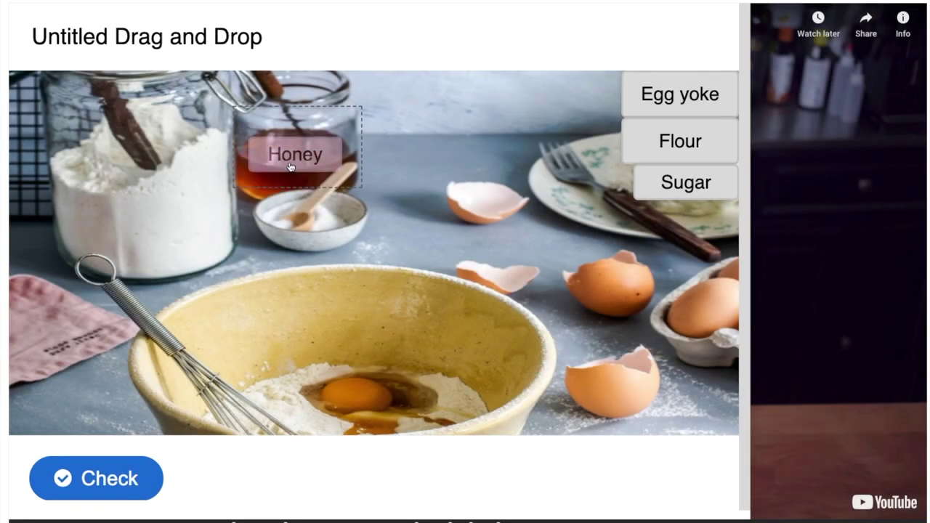
# - Place Flour, Honey, Sugar and Egg yoke in the drag-and-drop preview and check all 4 correct
pyautogui.moveTo(656, 141); pyautogui.dragTo(73, 168)
pyautogui.moveTo(722, 106); pyautogui.dragTo(403, 397)
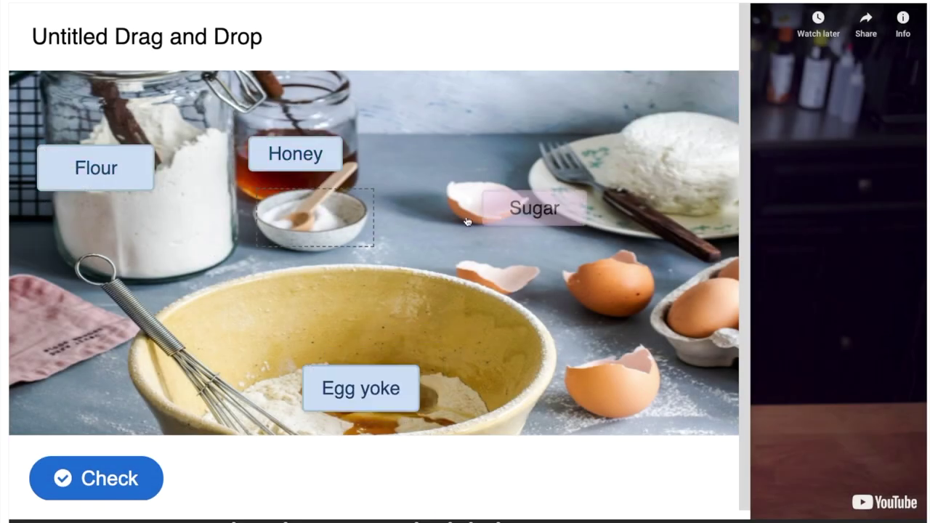
pyautogui.moveTo(686, 182); pyautogui.dragTo(302, 213)
pyautogui.click(85, 487)
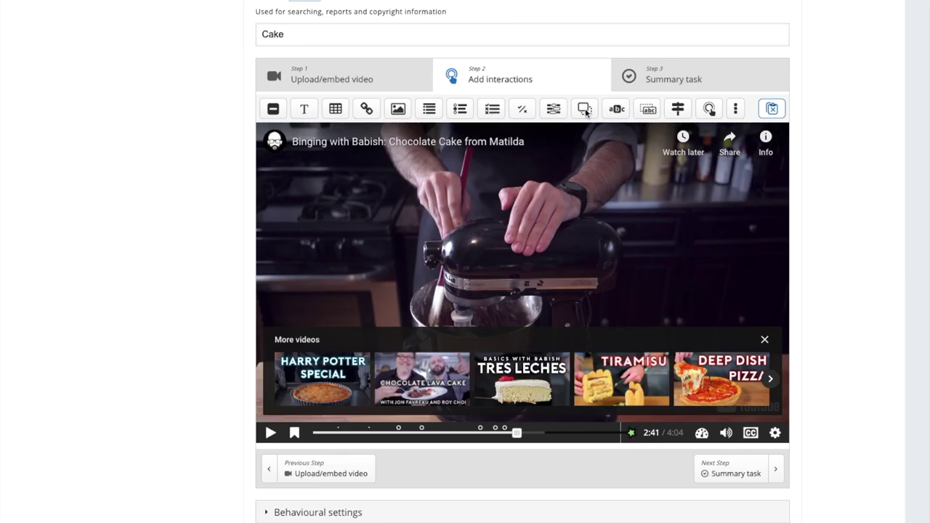
# - Add a Drag and Drop at 2:41 with a baking-ingredients photo as background, then crop it
pyautogui.click(585, 109)
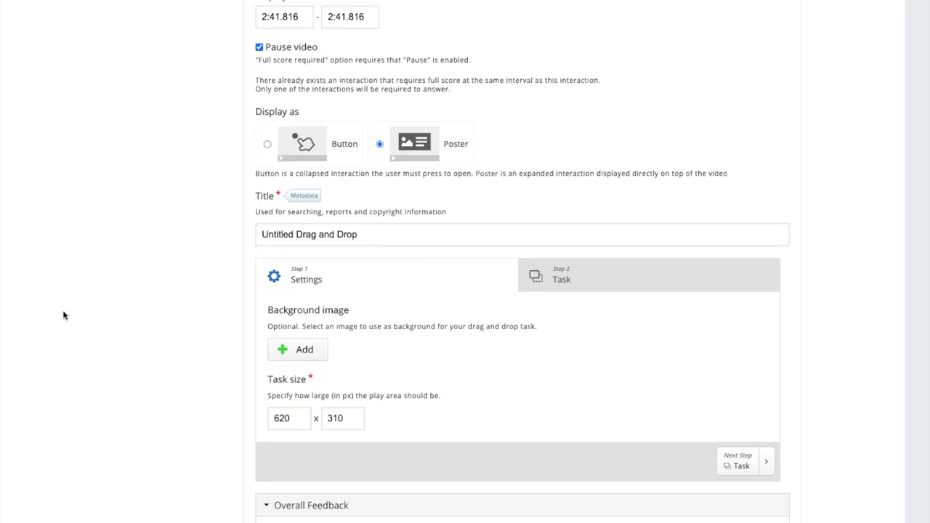
pyautogui.scroll(-1, 392, 340)
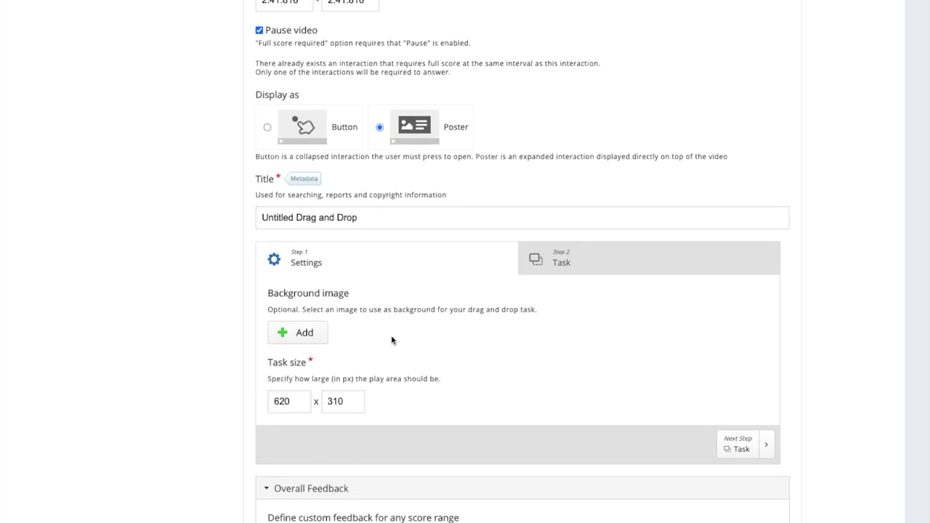
pyautogui.click(289, 339)
pyautogui.click(630, 97)
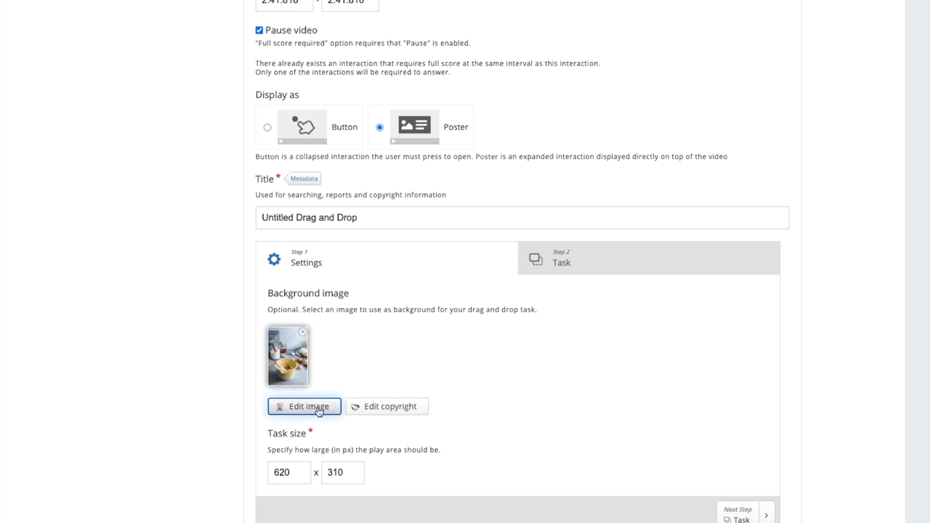
pyautogui.click(318, 409)
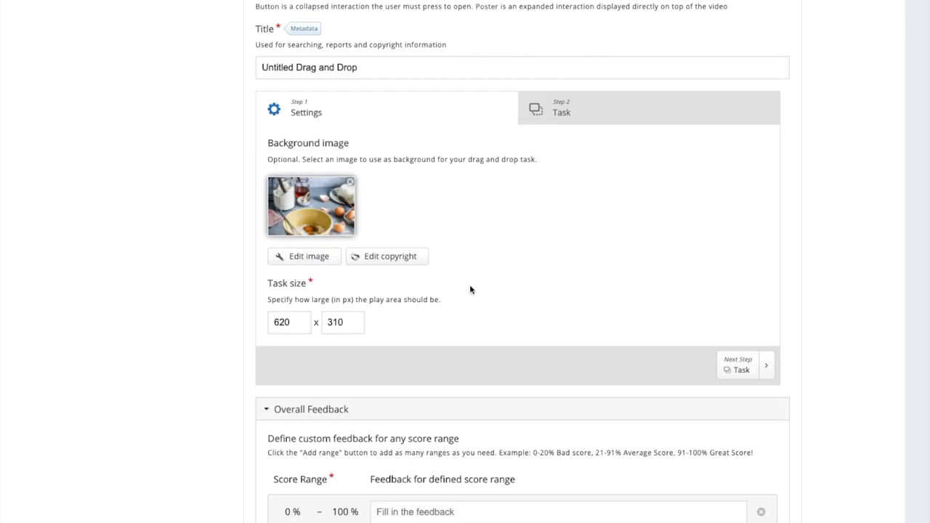
# - Add a zero-opacity 'flour' drop zone and place it over the flour jar
pyautogui.click(571, 114)
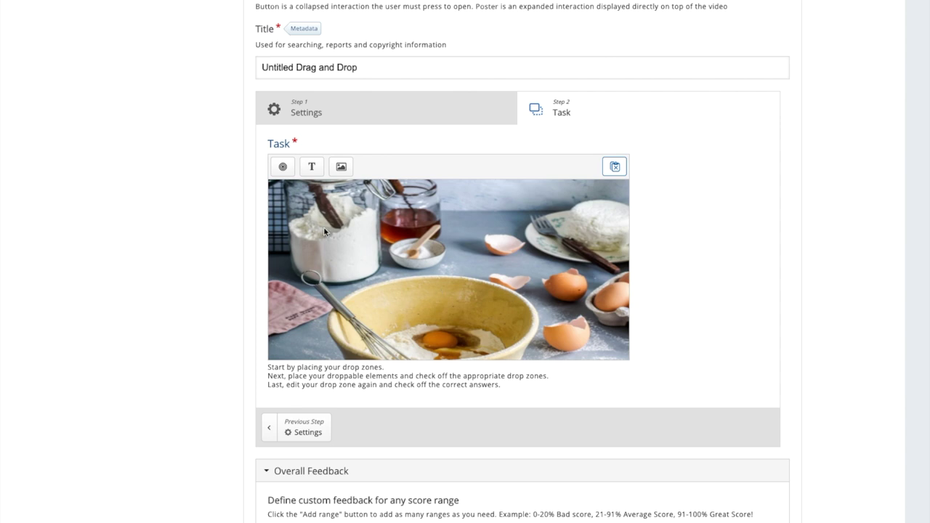
pyautogui.click(283, 168)
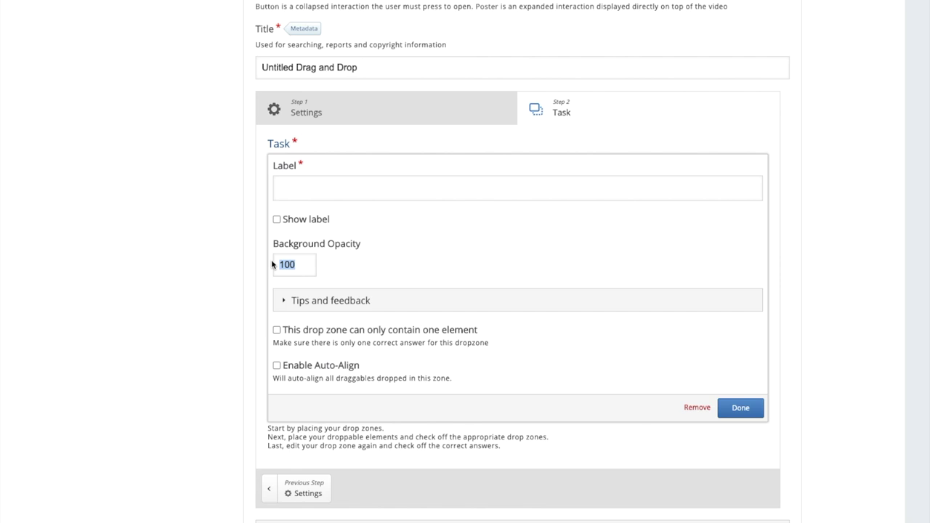
pyautogui.write('0')
pyautogui.click(291, 181)
pyautogui.write('flour')
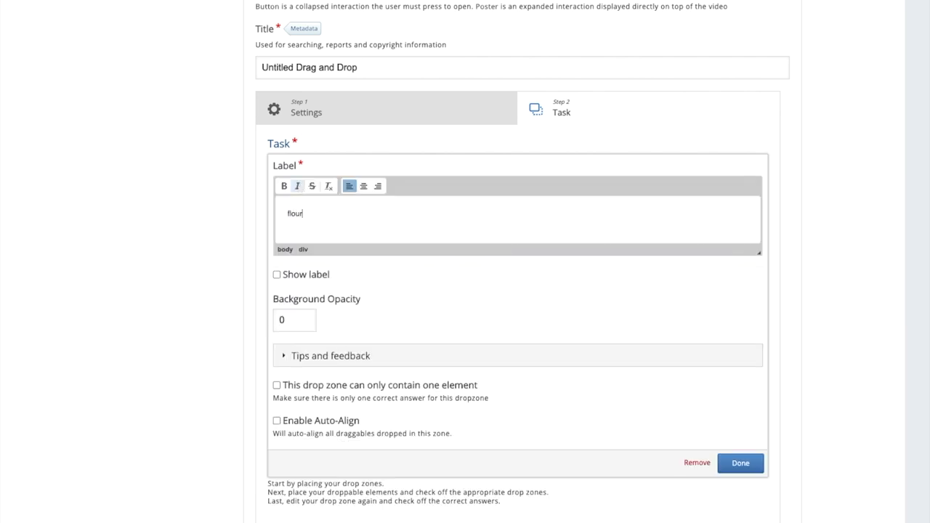
pyautogui.click(740, 462)
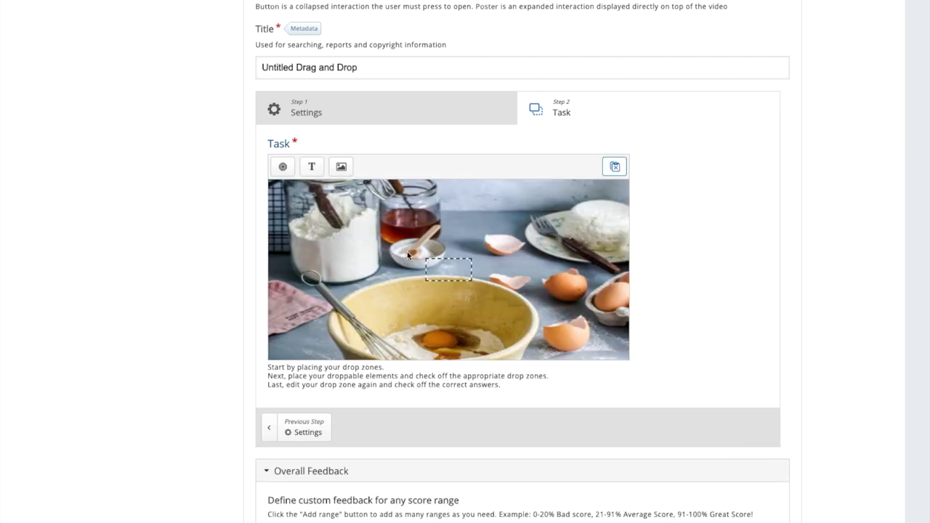
pyautogui.moveTo(448, 269)
pyautogui.mouseDown()
pyautogui.moveTo(309, 208)
pyautogui.moveTo(366, 263)
pyautogui.mouseUp()
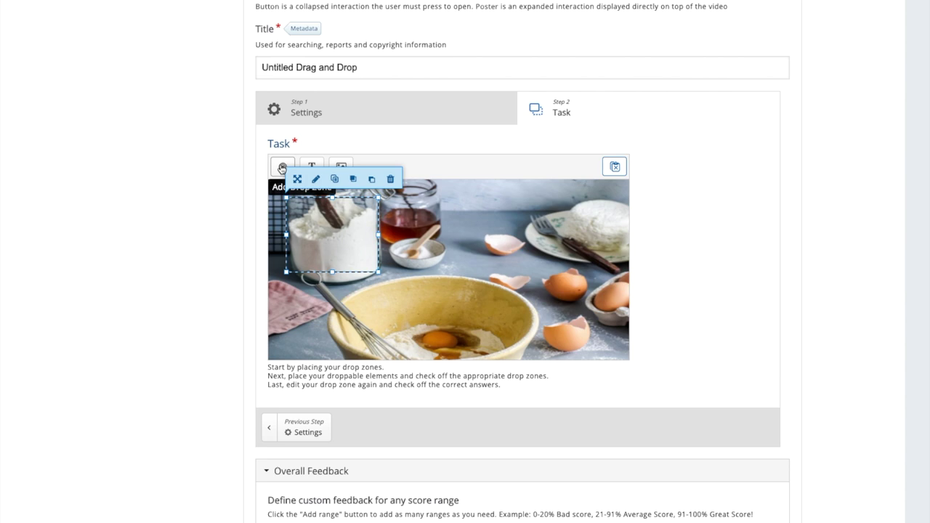
# - Add the honey, sugar and egg yoke drop zones over their ingredients
pyautogui.click(315, 179)
pyautogui.click(741, 463)
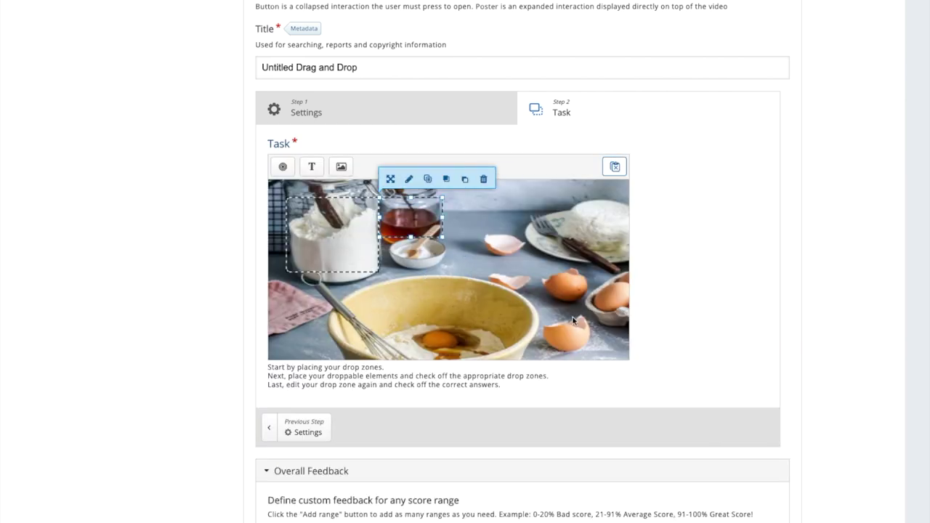
pyautogui.doubleClick(307, 194)
pyautogui.click(741, 463)
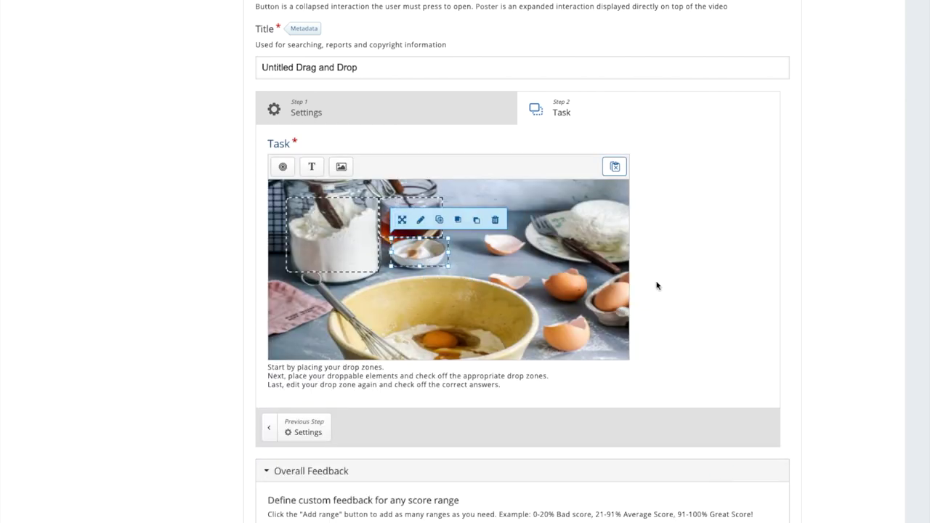
pyautogui.click(282, 169)
pyautogui.write('egg yoke')
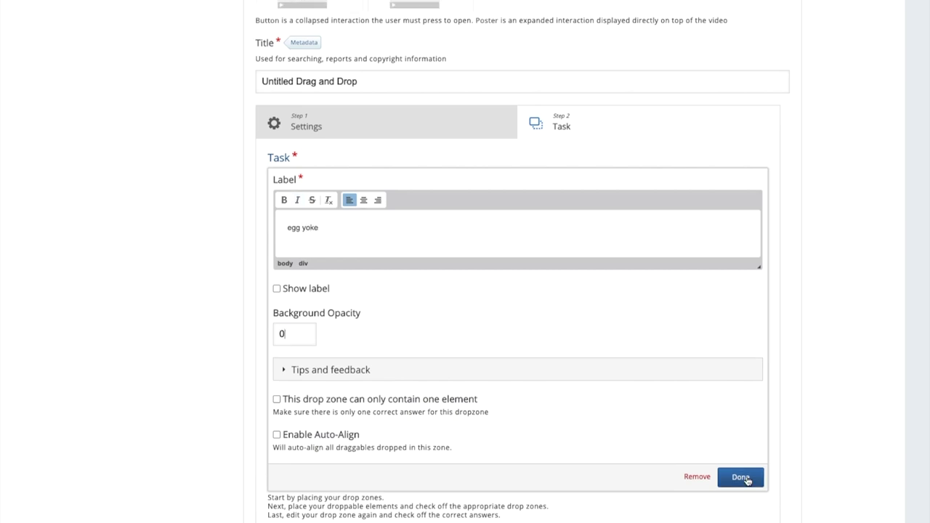
pyautogui.click(740, 477)
# - Add text draggables Egg yoke, Flour, Sugar and Honey, stacking them along the image's right edge
pyautogui.click(312, 183)
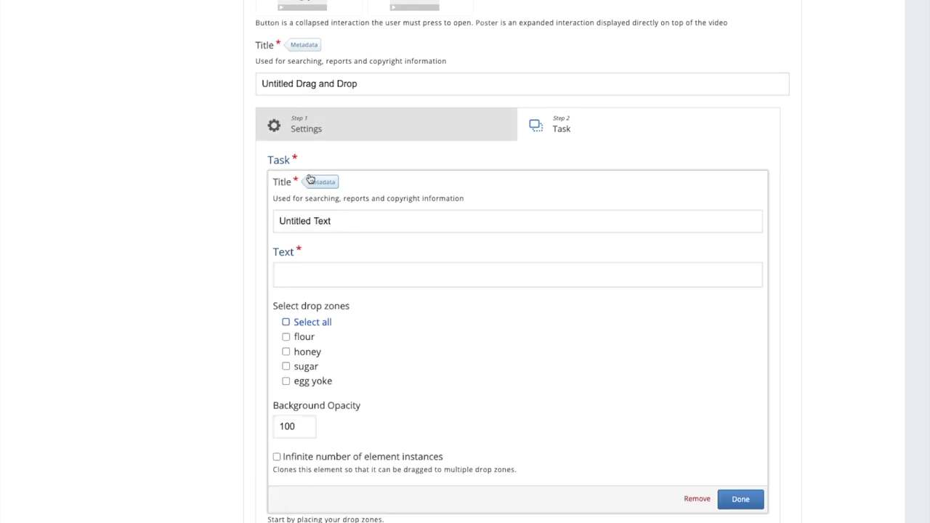
pyautogui.click(299, 273)
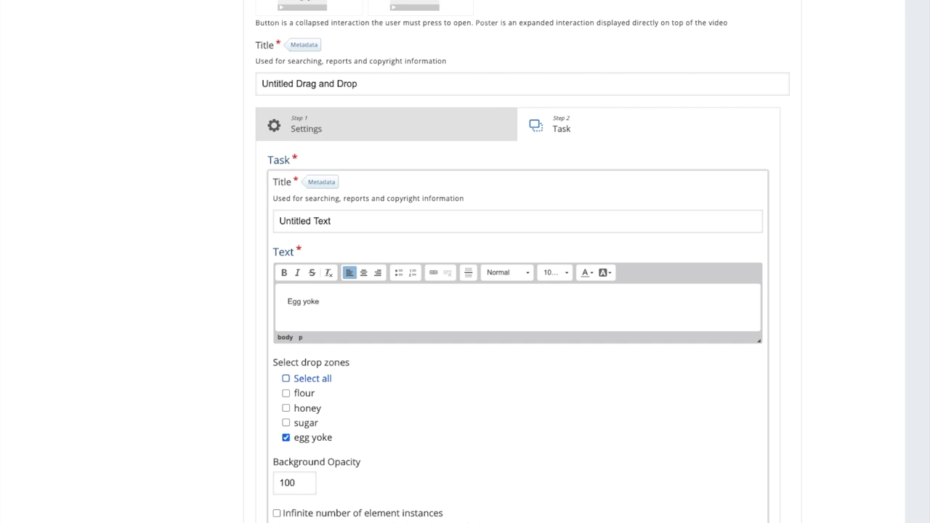
pyautogui.click(433, 291)
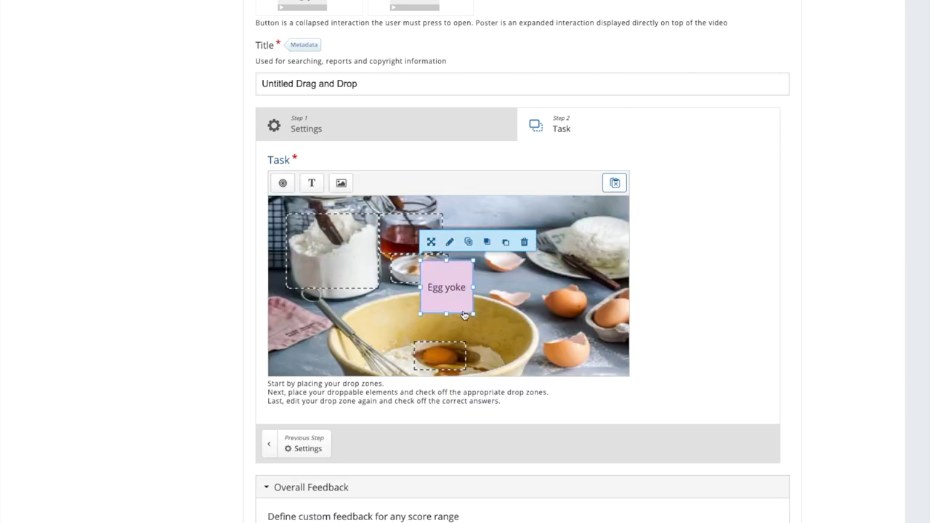
pyautogui.moveTo(434, 291); pyautogui.dragTo(612, 215)
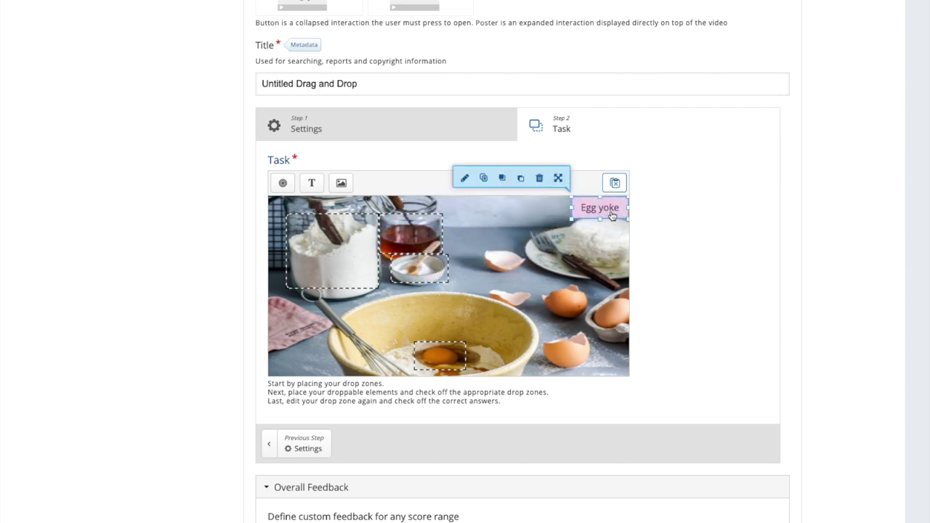
pyautogui.click(311, 184)
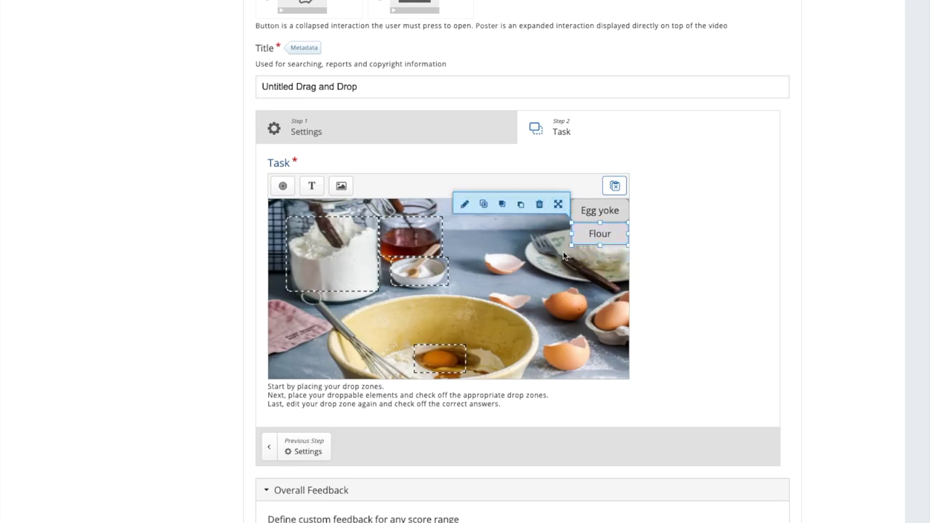
pyautogui.moveTo(446, 290); pyautogui.dragTo(592, 296)
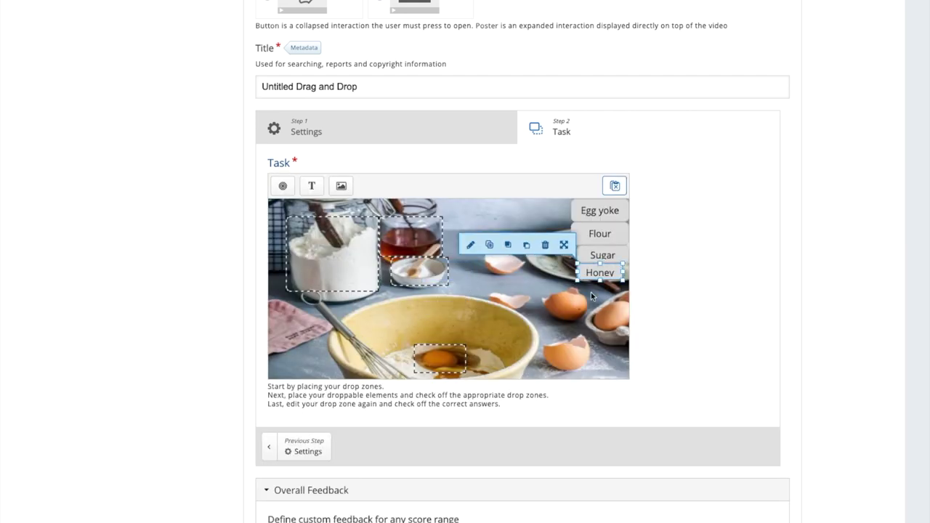
# - Set the flour and honey jar drop zones to accept their matching ingredient words
pyautogui.click(325, 250)
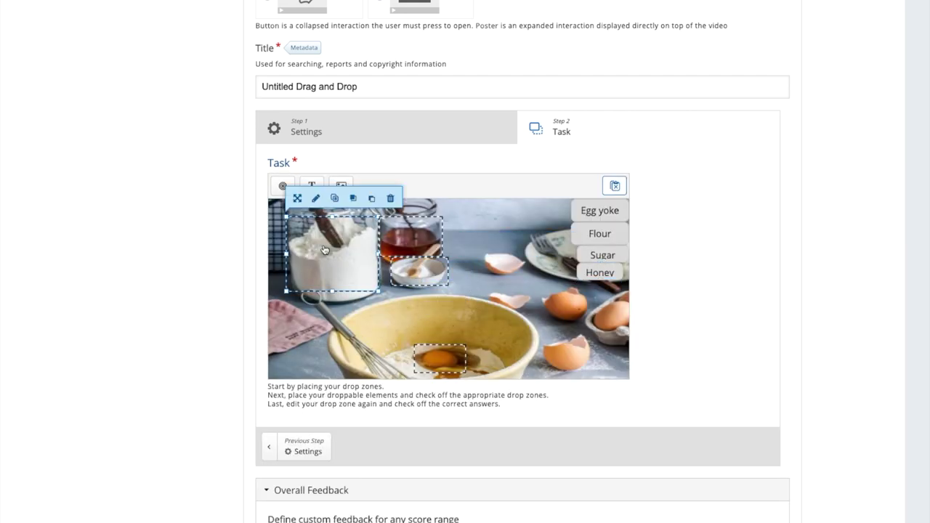
pyautogui.click(317, 199)
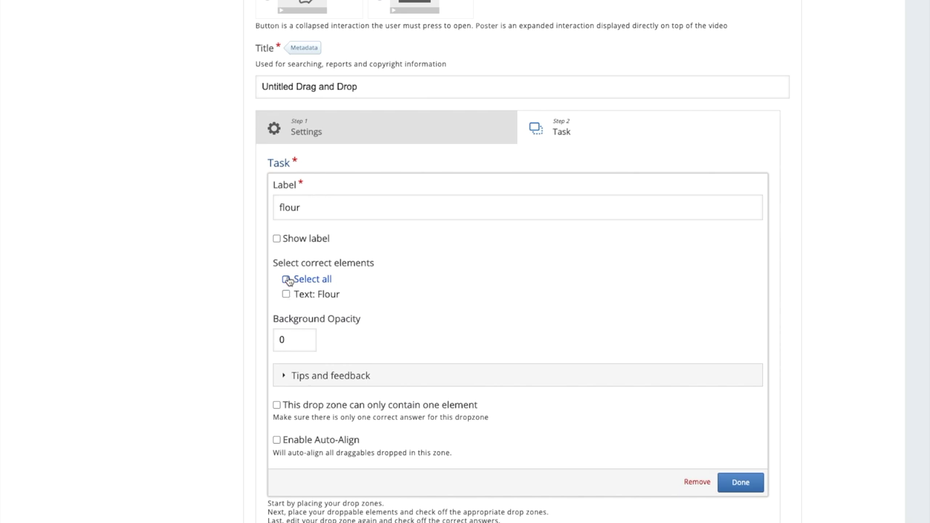
pyautogui.click(741, 481)
pyautogui.click(409, 236)
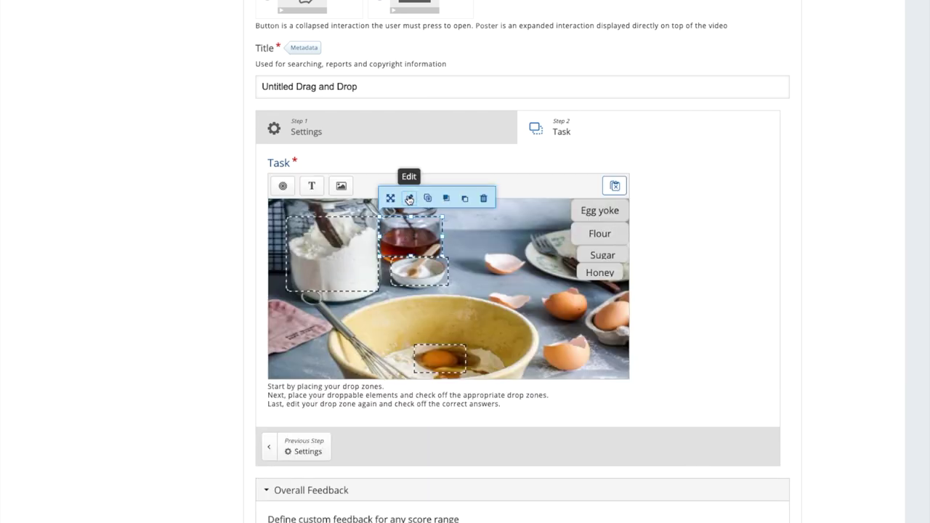
pyautogui.click(410, 197)
pyautogui.click(740, 482)
# - Set the sugar bowl and egg drop zones to their matching ingredient words, then deselect
pyautogui.click(427, 270)
pyautogui.click(420, 239)
pyautogui.click(284, 295)
pyautogui.click(738, 481)
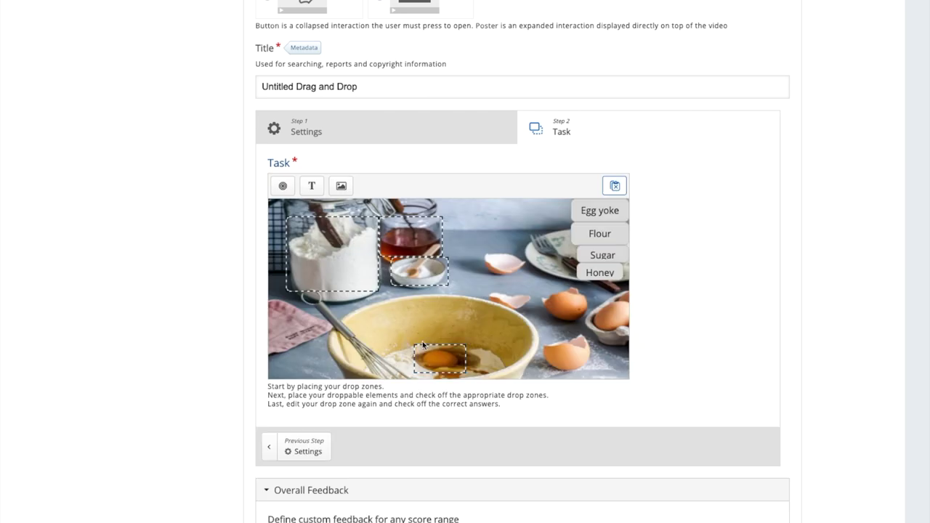
pyautogui.click(440, 357)
pyautogui.click(443, 312)
pyautogui.click(739, 482)
pyautogui.scroll(-5, 203, 343)
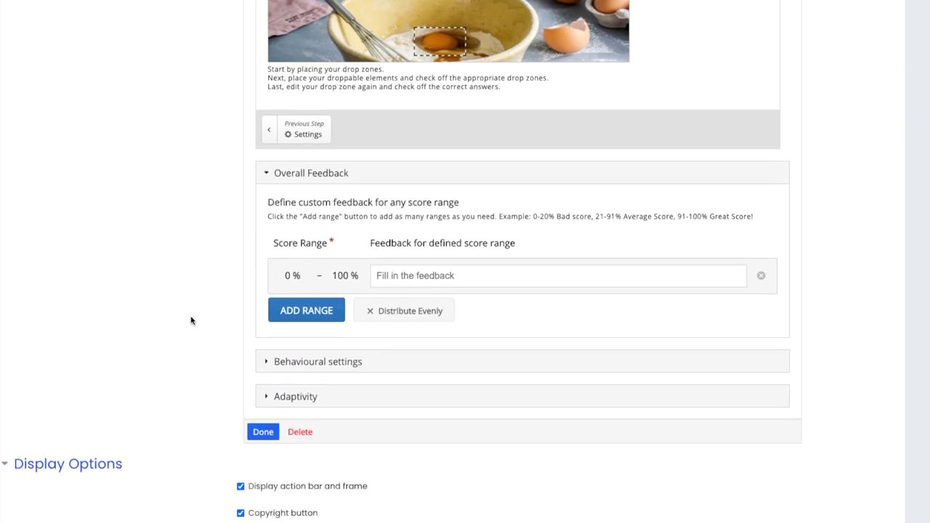
pyautogui.scroll(-1, 191, 320)
# - Save the drag-and-drop task, then mark 'mustard' in the preview and check the answers
pyautogui.click(264, 358)
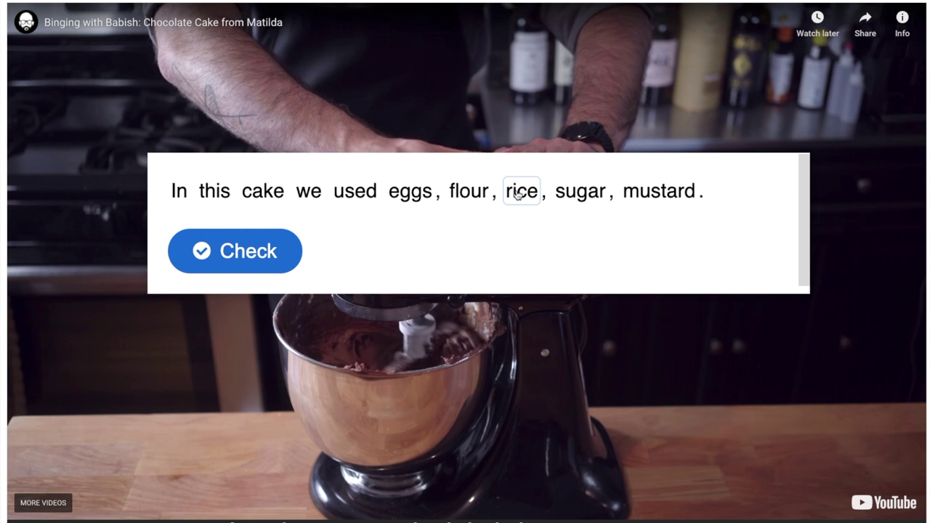
pyautogui.click(654, 202)
pyautogui.click(219, 251)
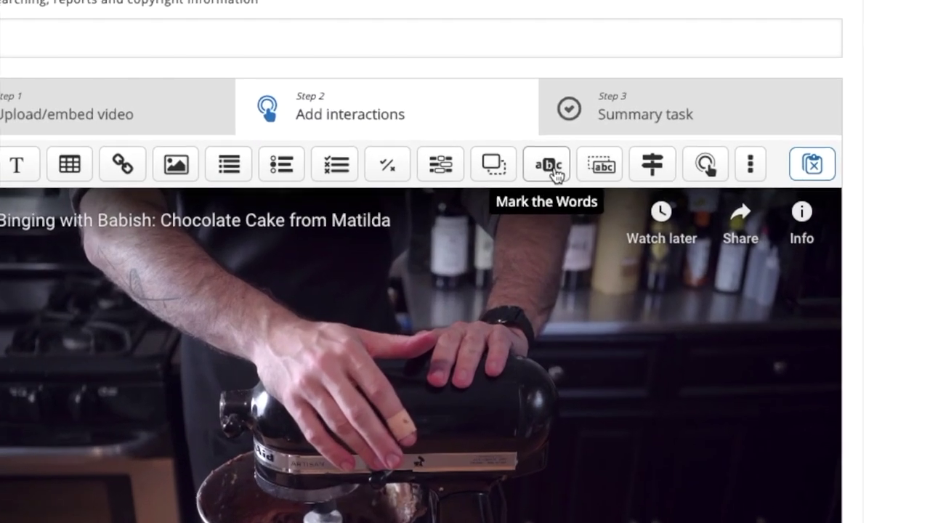
# - Add Mark the Words with 'In this cake we used eggs, flour, *rice*, sugar, *mustard*.'
pyautogui.click(543, 182)
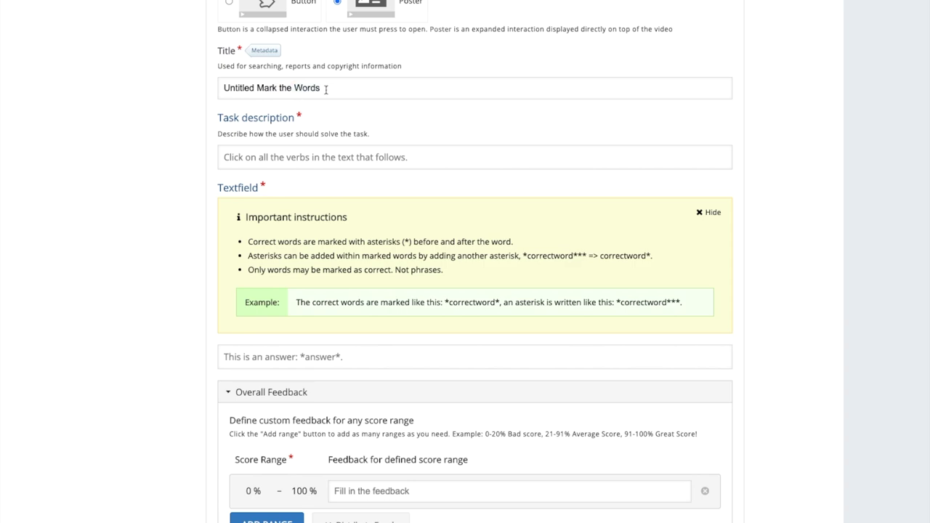
pyautogui.click(252, 357)
pyautogui.write('In this cake we use')
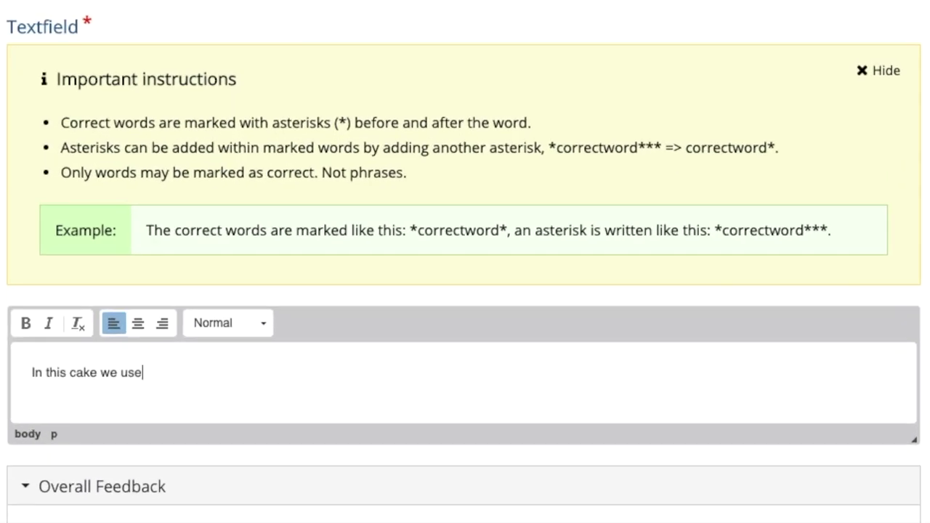
pyautogui.write('d eggs, flour, ')
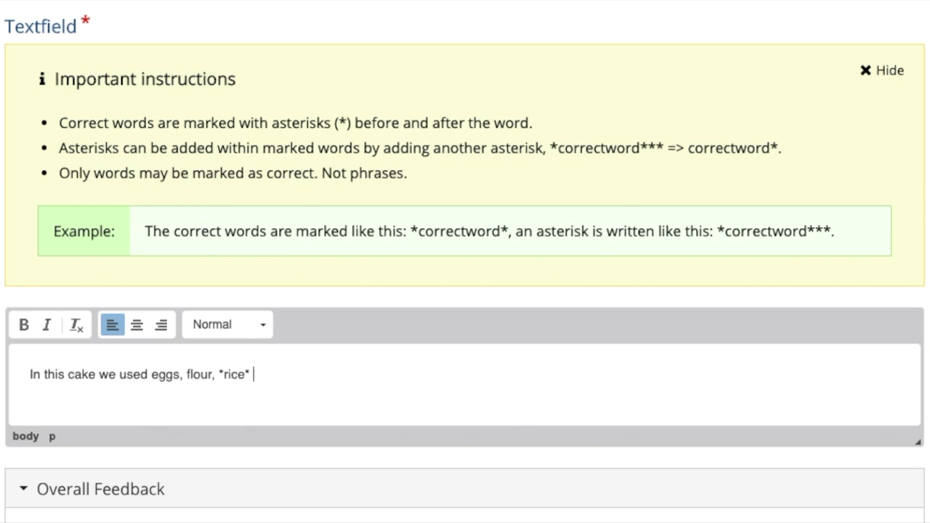
pyautogui.write('*rice*, sugar, *mustard')
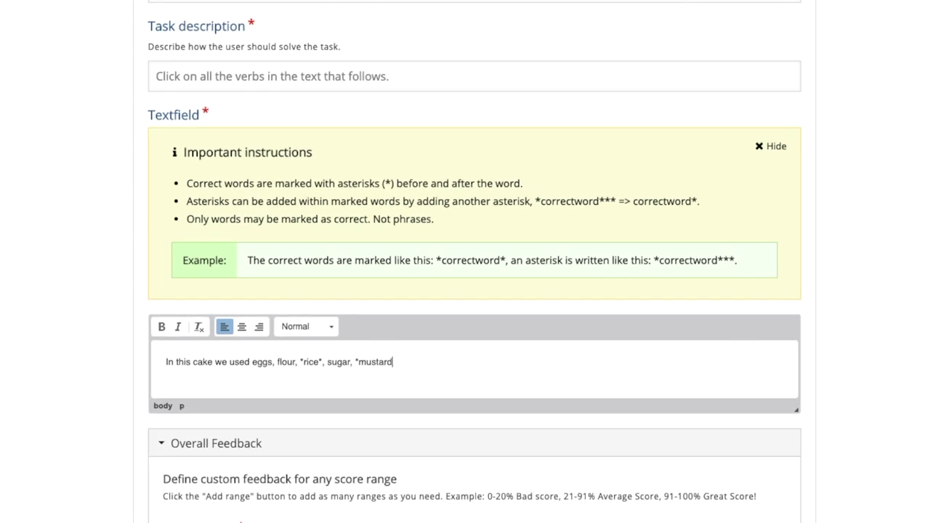
pyautogui.write('*.')
pyautogui.scroll(-3, 288, 402)
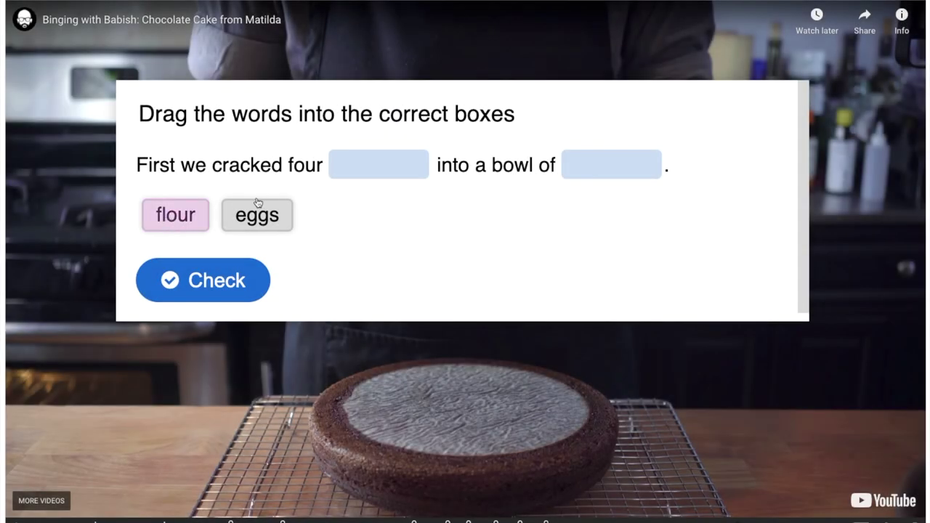
pyautogui.moveTo(175, 214); pyautogui.dragTo(599, 165)
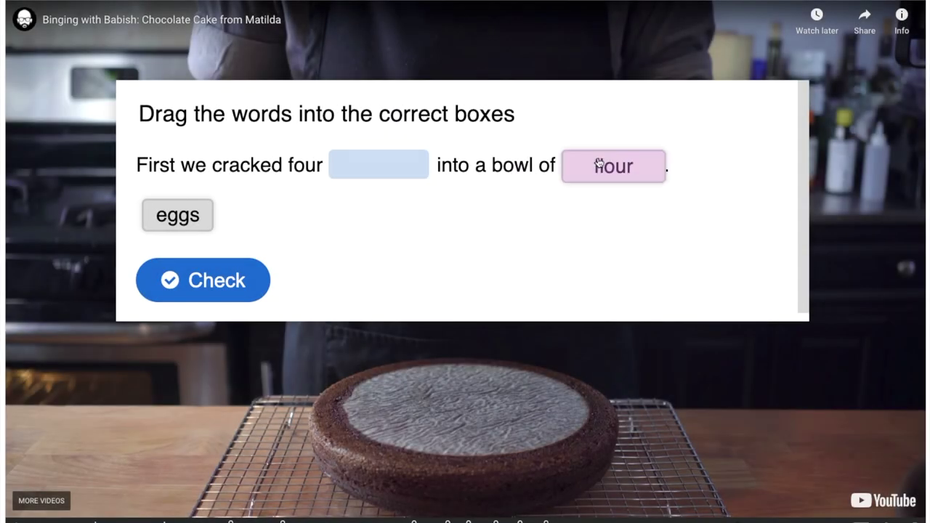
pyautogui.moveTo(209, 216); pyautogui.dragTo(380, 165)
pyautogui.click(197, 226)
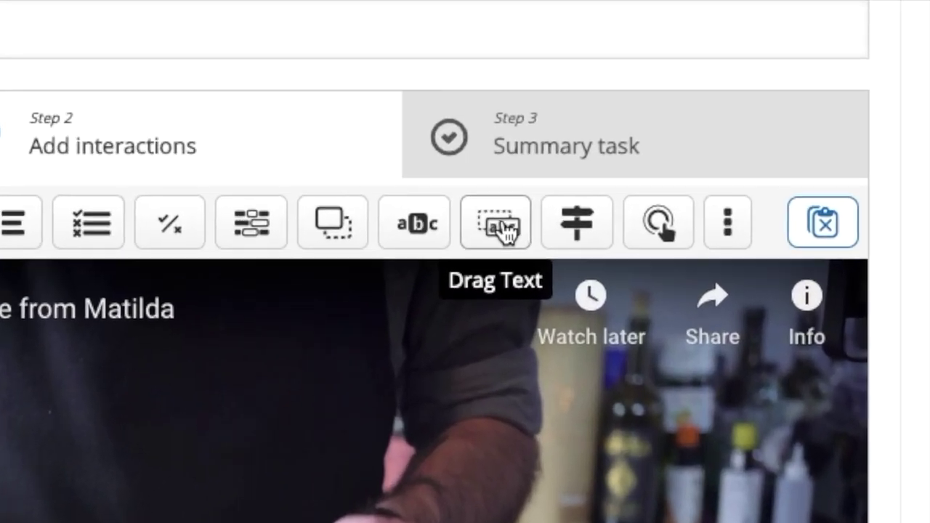
# - Add a Drag Text task with eggs and flour as the blanks and save it
pyautogui.click(565, 161)
pyautogui.write('First we cracked four *eggs* into a bowl of *flour*.')
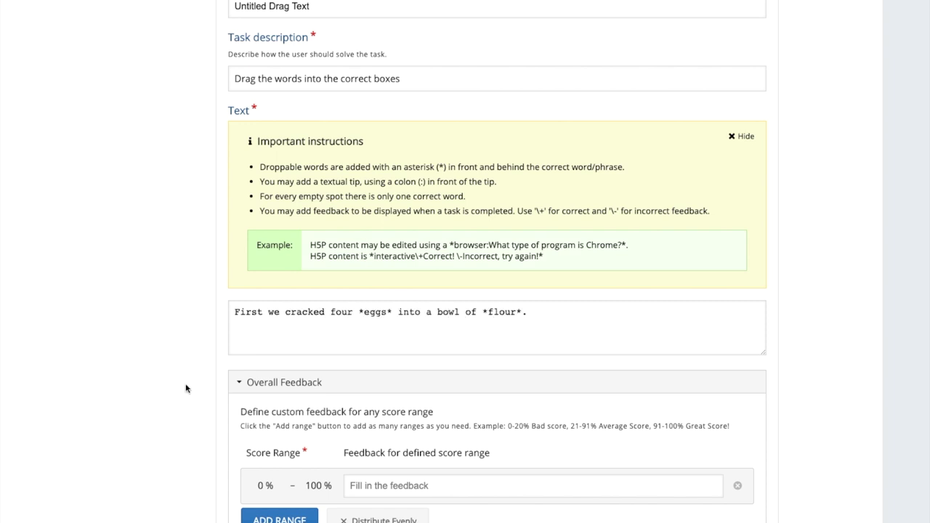
pyautogui.scroll(-3, 186, 389)
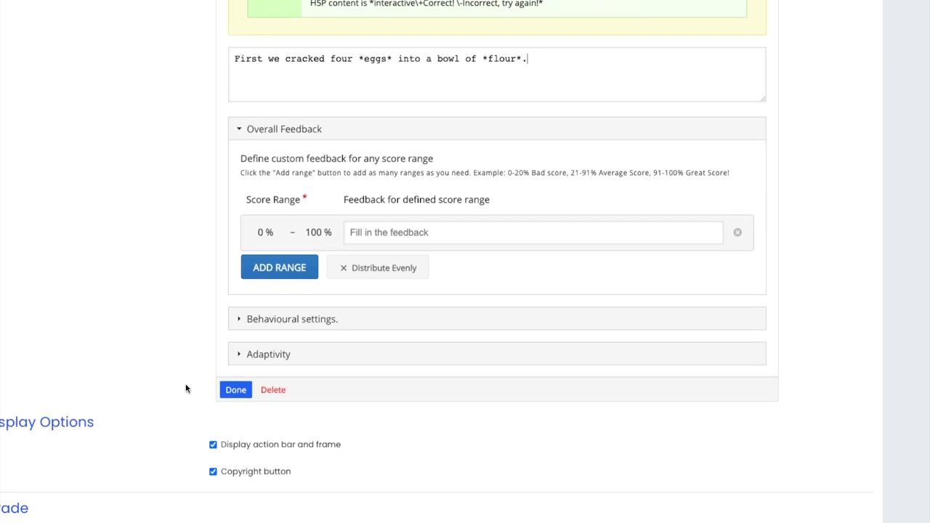
pyautogui.click(233, 390)
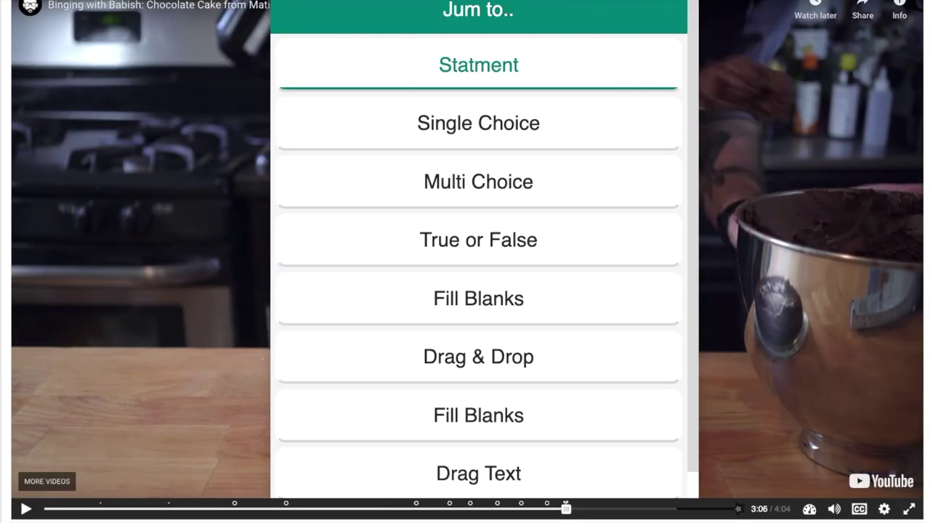
pyautogui.click(467, 239)
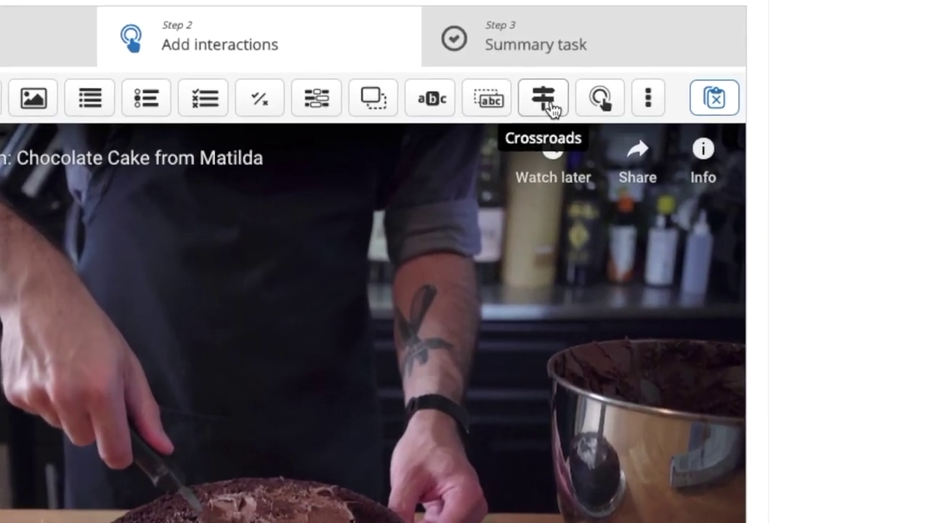
# - Add a Crossroads menu with a 'Statment' first choice, a second choice, and one new choice
pyautogui.click(551, 106)
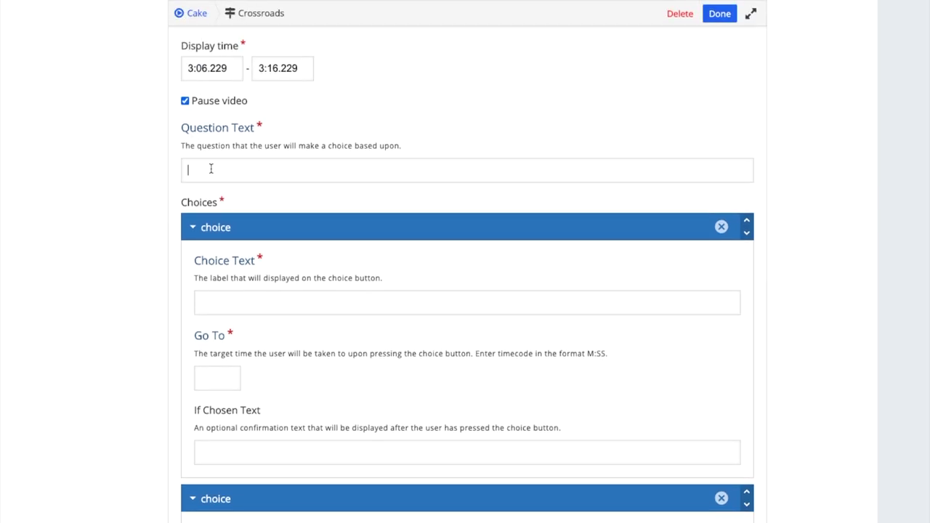
pyautogui.write('Jum to..')
pyautogui.click(224, 301)
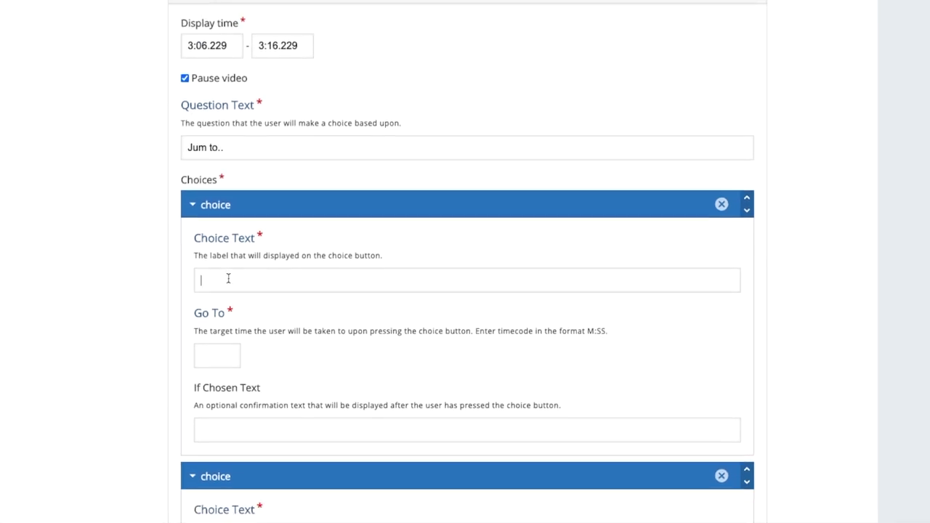
pyautogui.write('St')
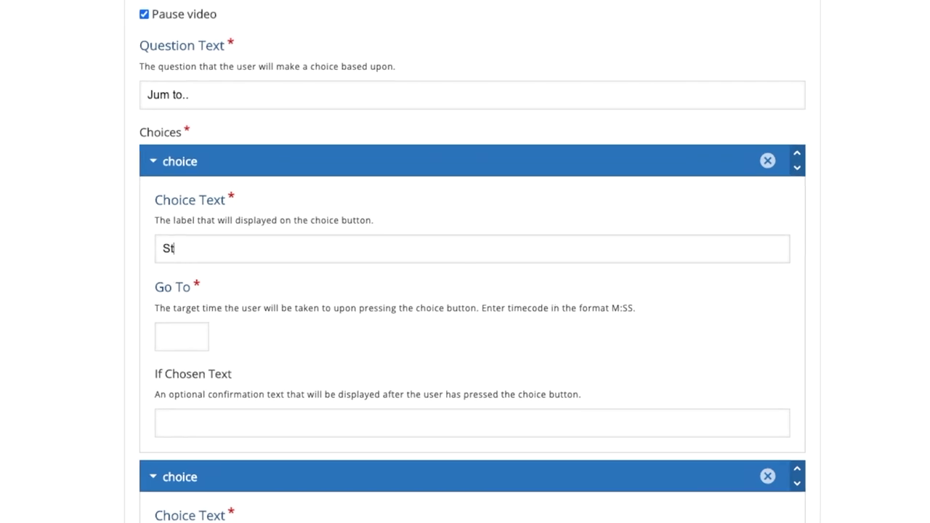
pyautogui.write('at')
pyautogui.write('ment')
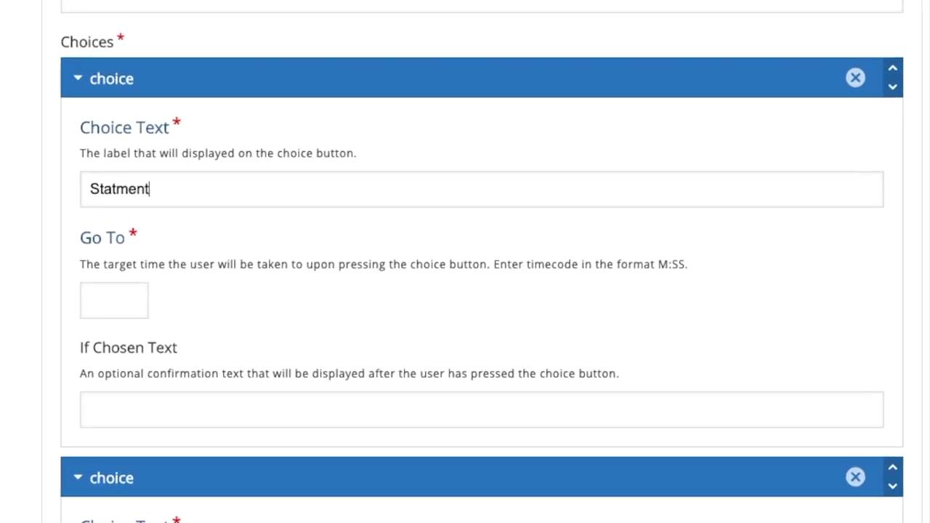
pyautogui.click(98, 141)
pyautogui.write('1:25')
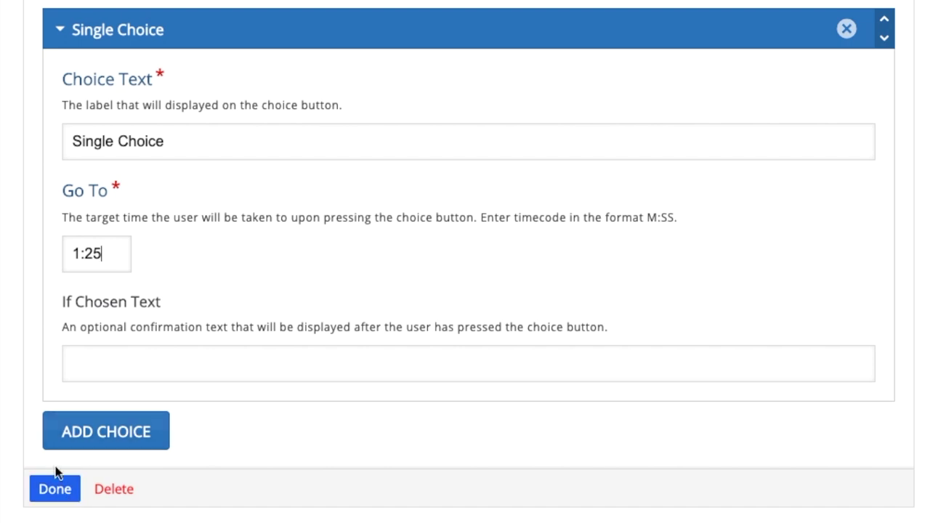
pyautogui.click(93, 435)
pyautogui.click(206, 185)
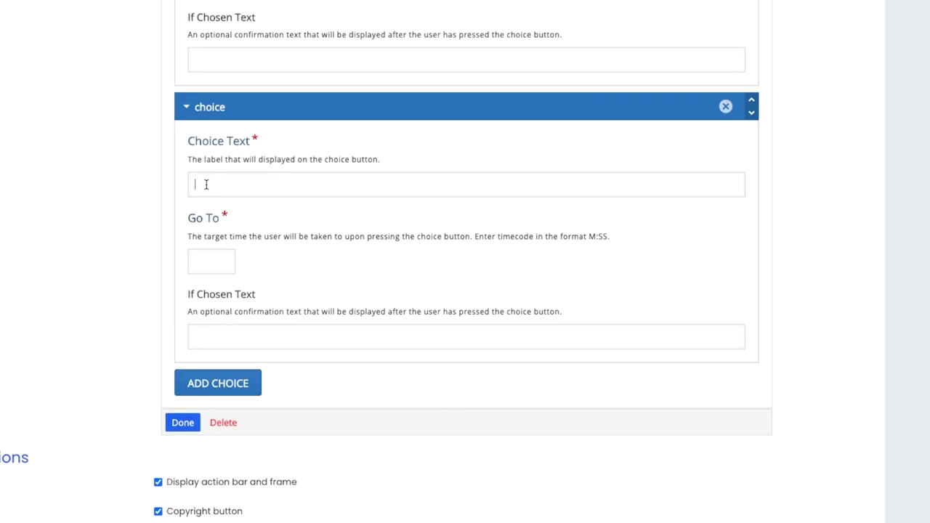